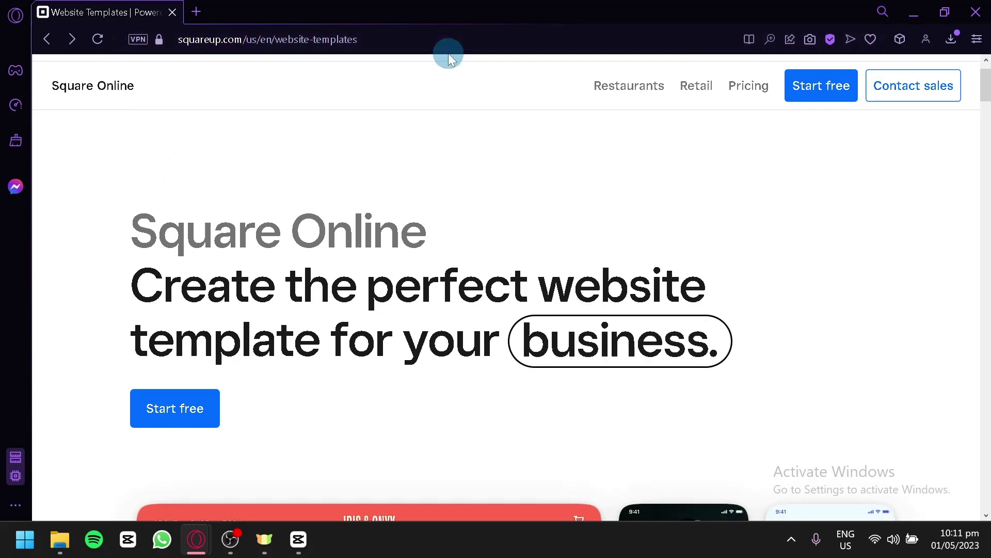
# - Start Square Online for free and open the Coffee World site in the site editor
pyautogui.scroll(1, 477, 239)
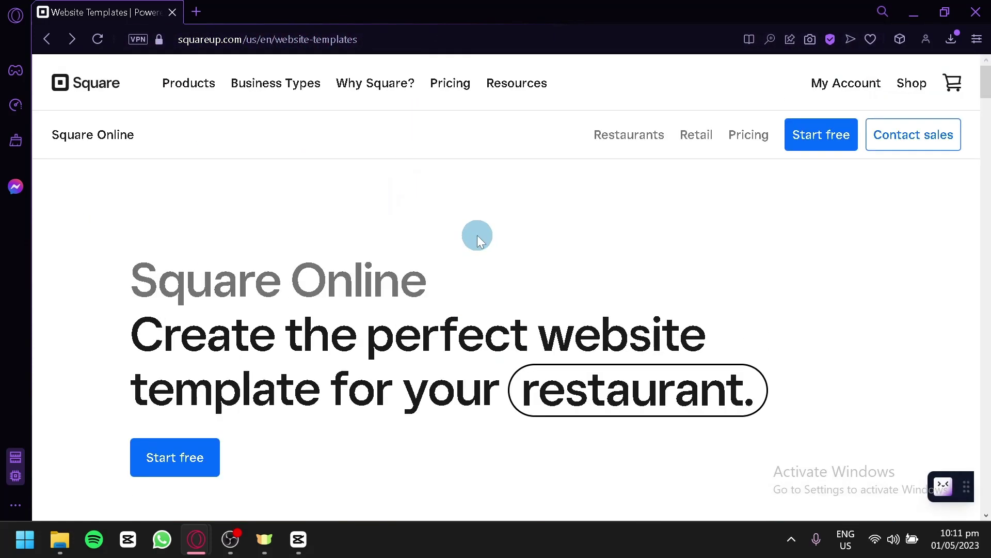
pyautogui.click(158, 445)
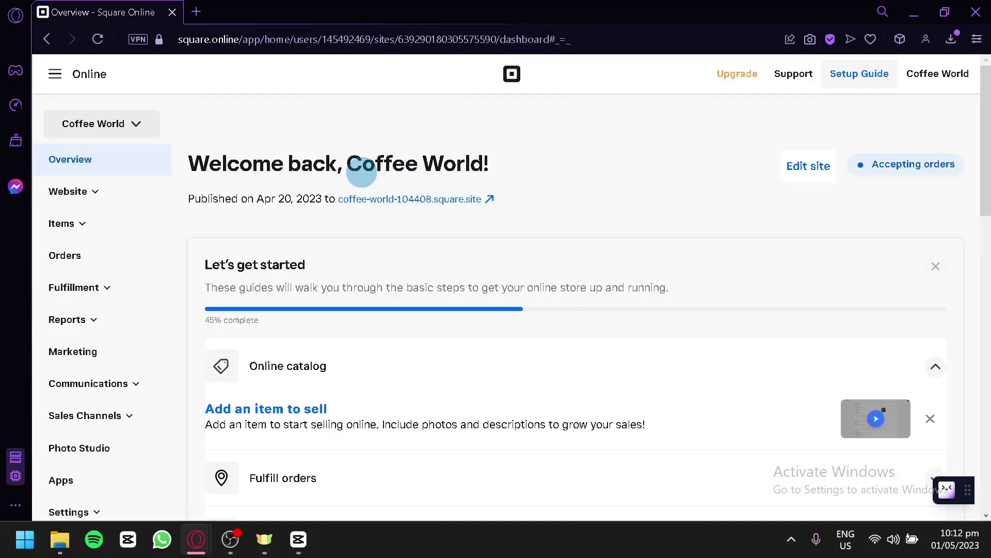
pyautogui.scroll(-2, 360, 171)
pyautogui.scroll(2, 361, 172)
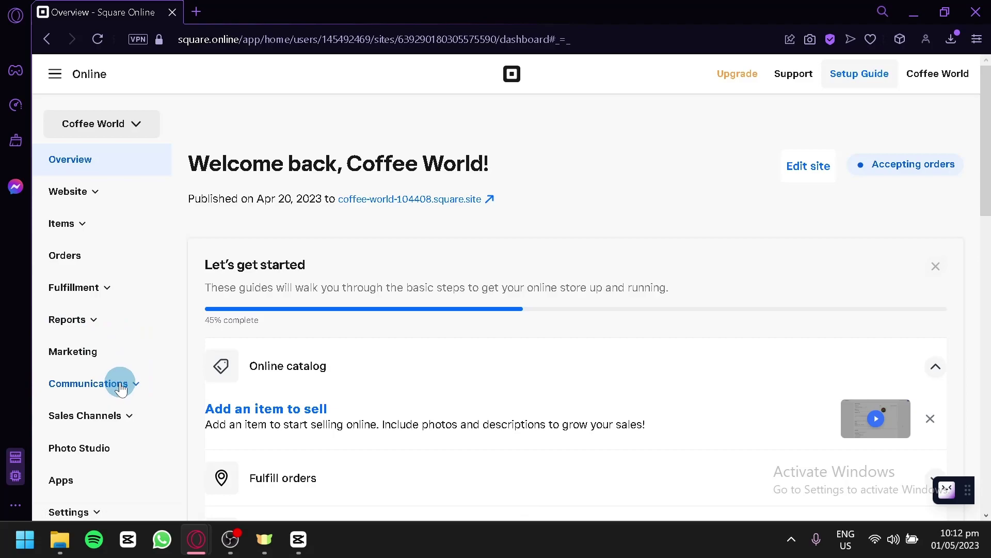
pyautogui.scroll(-2, 106, 411)
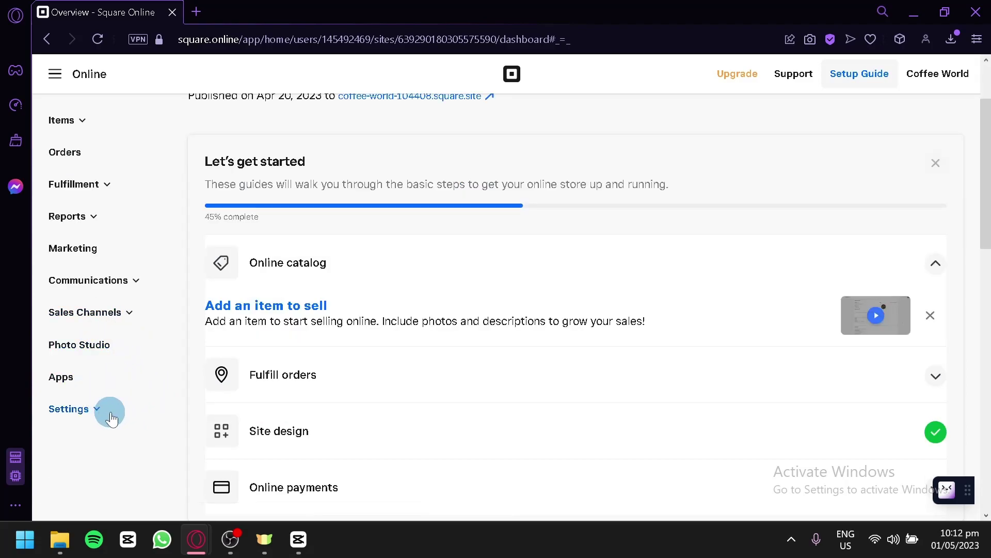
pyautogui.scroll(2, 108, 418)
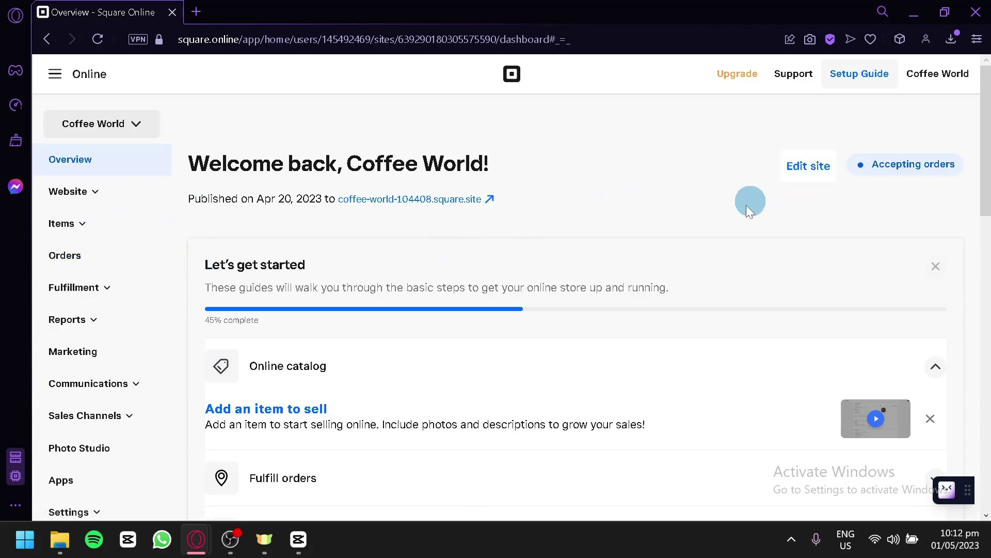
pyautogui.click(816, 166)
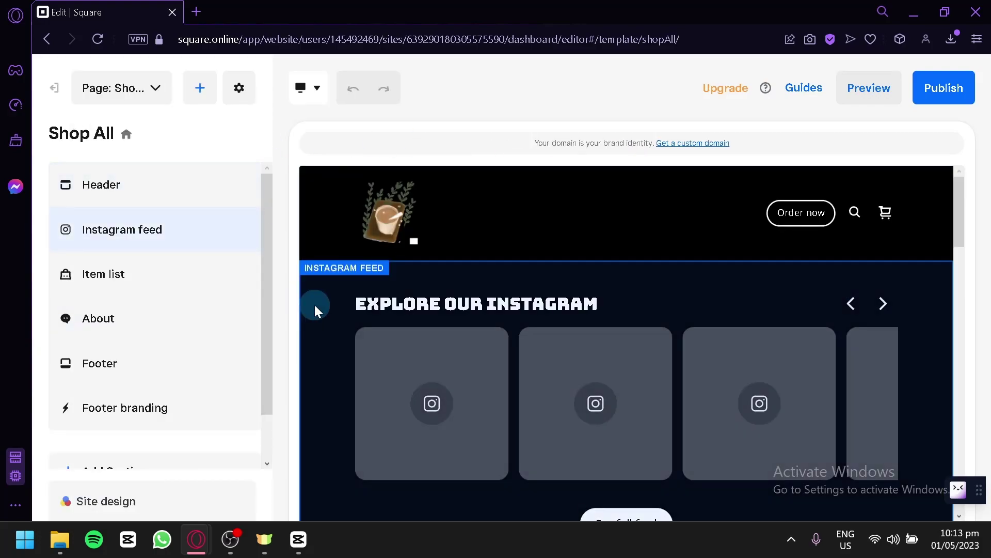
# - Examine the Shop All page's layout and section list, briefly opening its Instagram feed section
pyautogui.scroll(-5, 550, 286)
pyautogui.scroll(5, 684, 292)
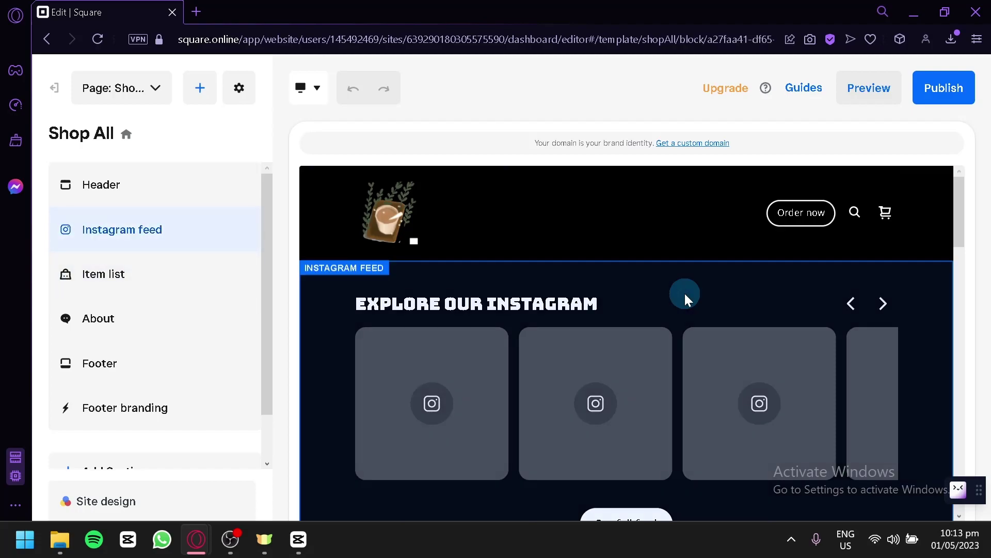
pyautogui.click(685, 294)
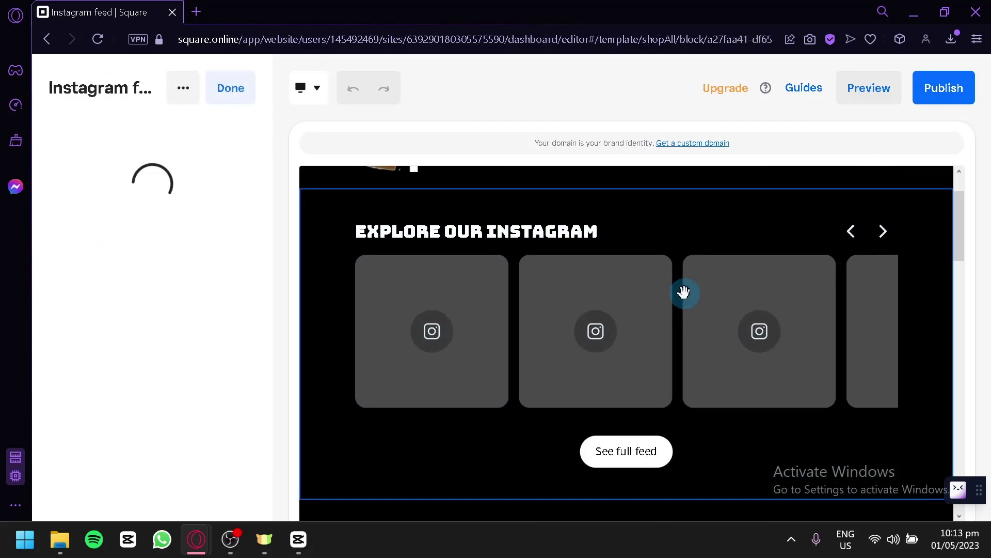
pyautogui.click(239, 91)
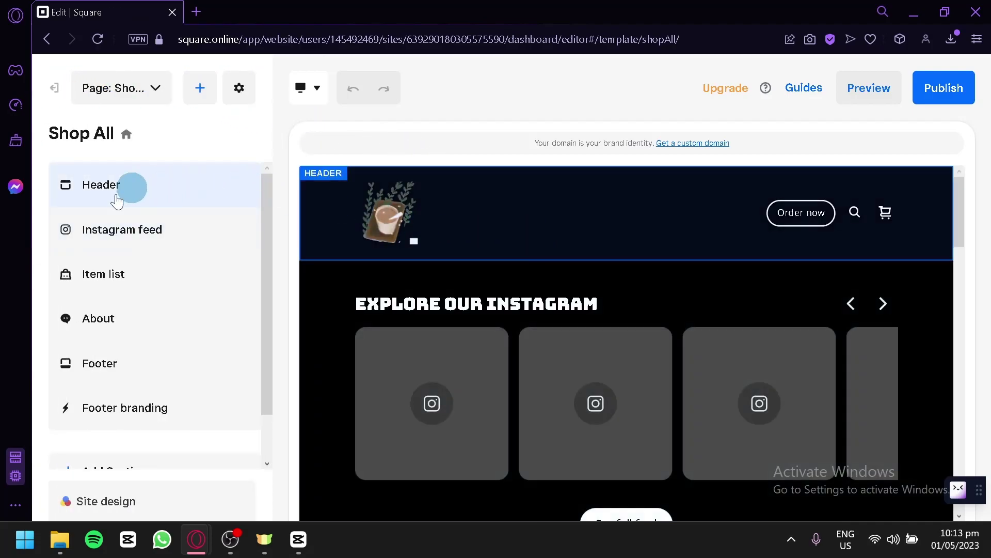
pyautogui.scroll(-2, 114, 249)
pyautogui.scroll(2, 101, 271)
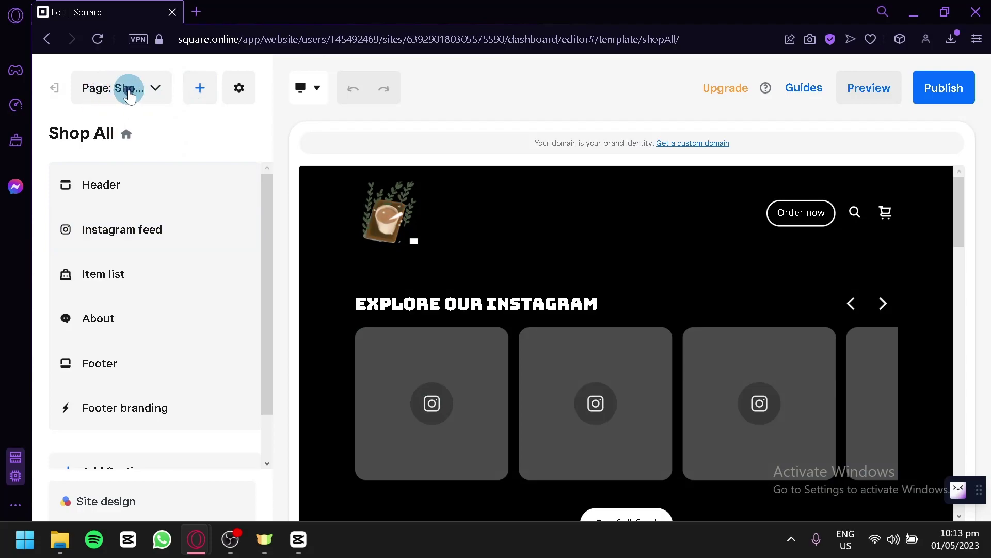
# - Add a new standard page to the site from the recommended Instagram template
pyautogui.click(130, 92)
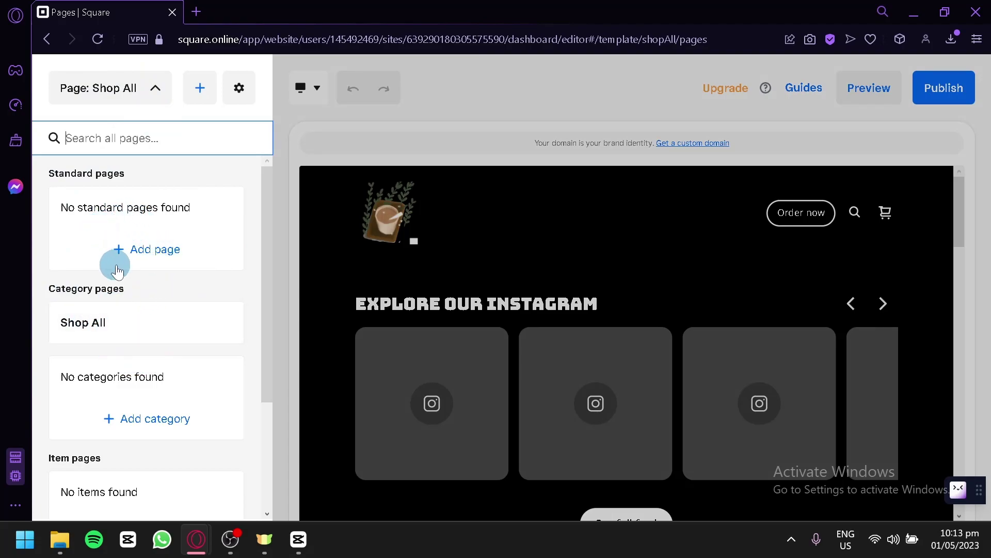
pyautogui.click(143, 253)
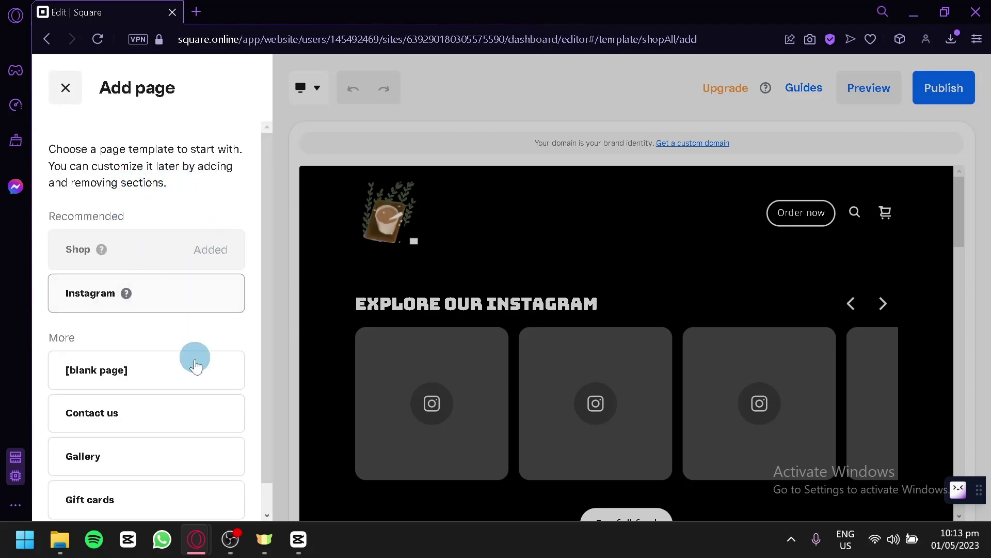
pyautogui.scroll(-1, 155, 354)
pyautogui.click(175, 256)
pyautogui.click(210, 267)
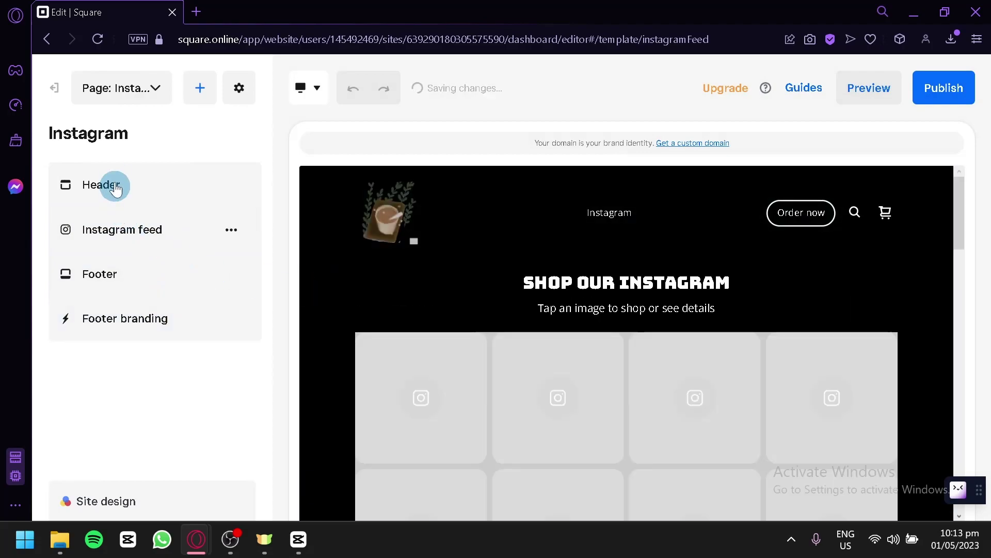
# - Add a page from the Home template, include it in the navigation and make it the site's homepage
pyautogui.scroll(-3, 695, 296)
pyautogui.scroll(-5, 619, 259)
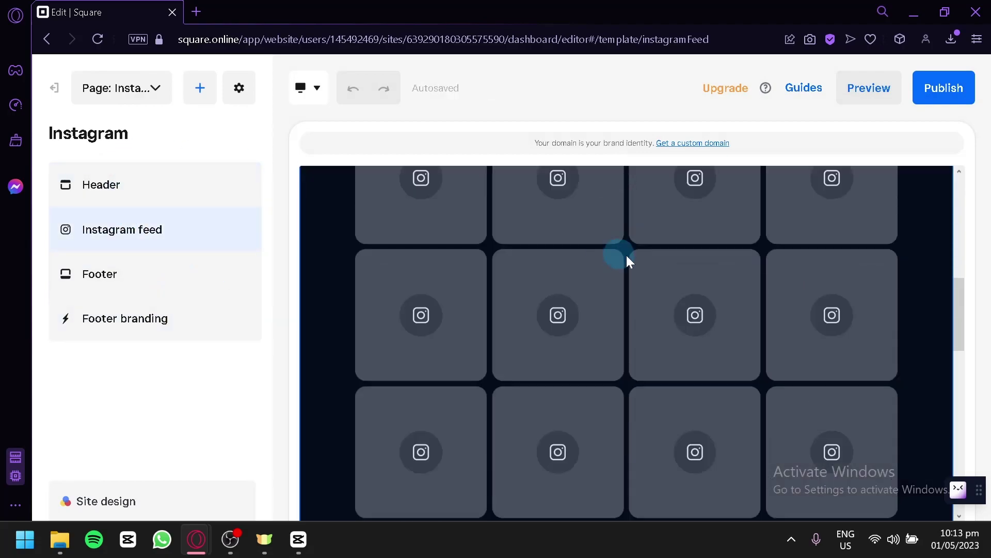
pyautogui.scroll(10, 774, 291)
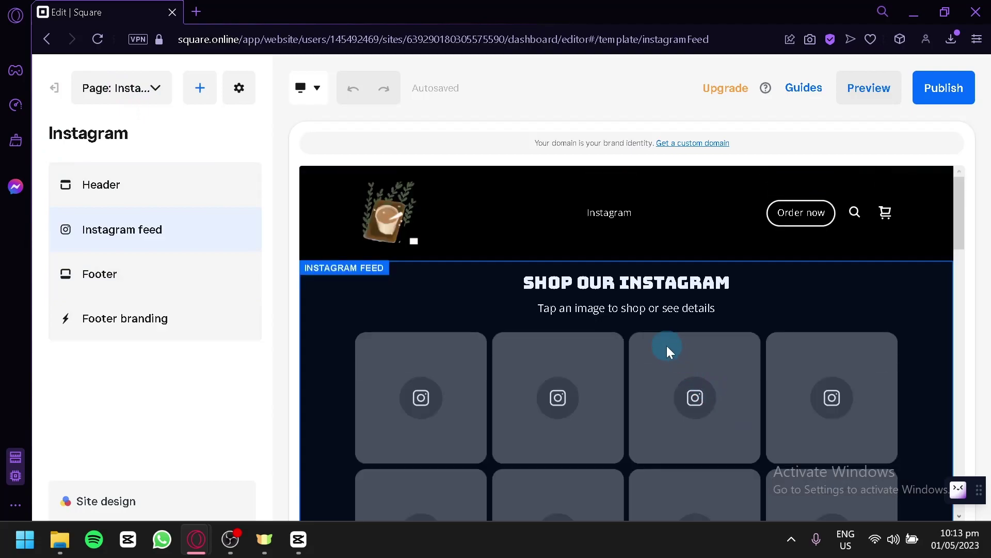
pyautogui.scroll(-3, 667, 346)
pyautogui.click(160, 91)
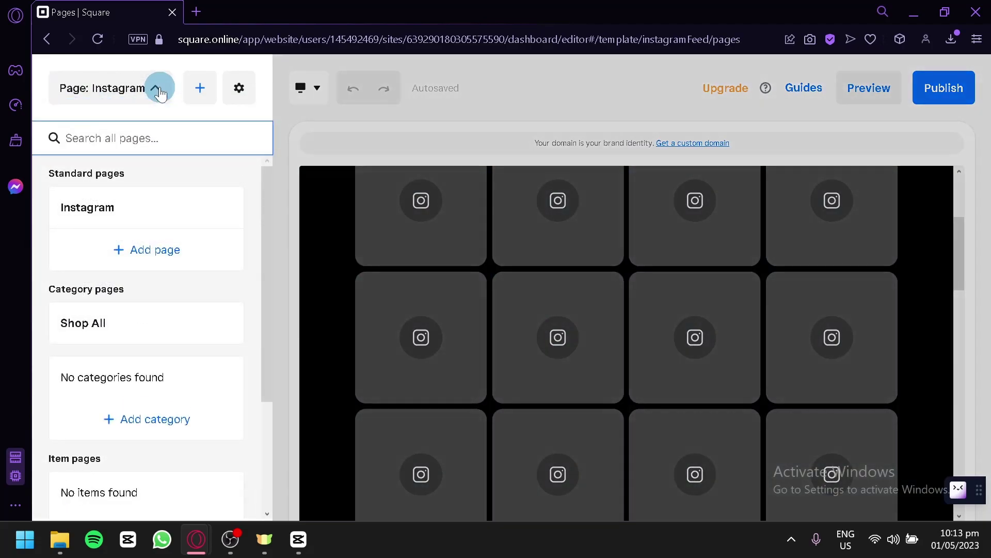
pyautogui.click(158, 249)
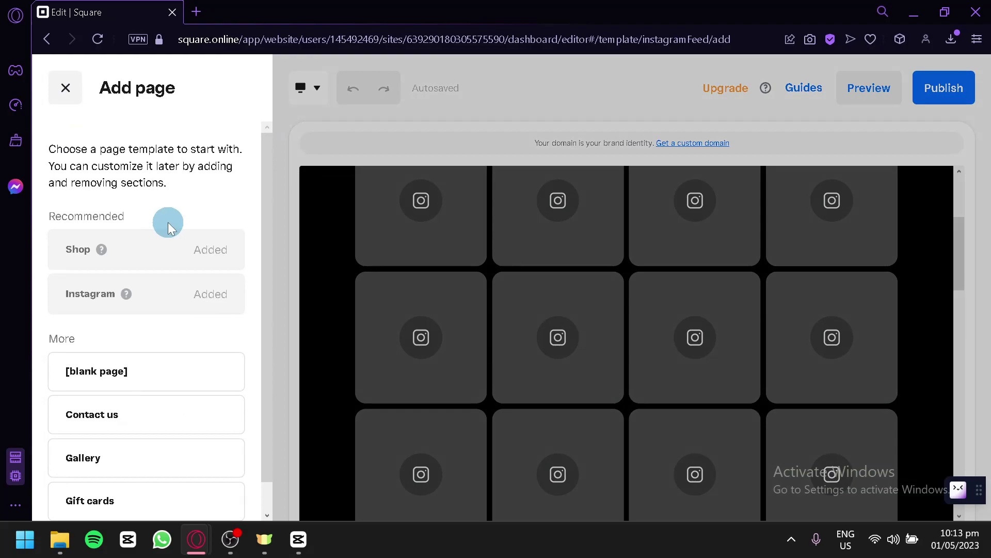
pyautogui.scroll(-1, 155, 242)
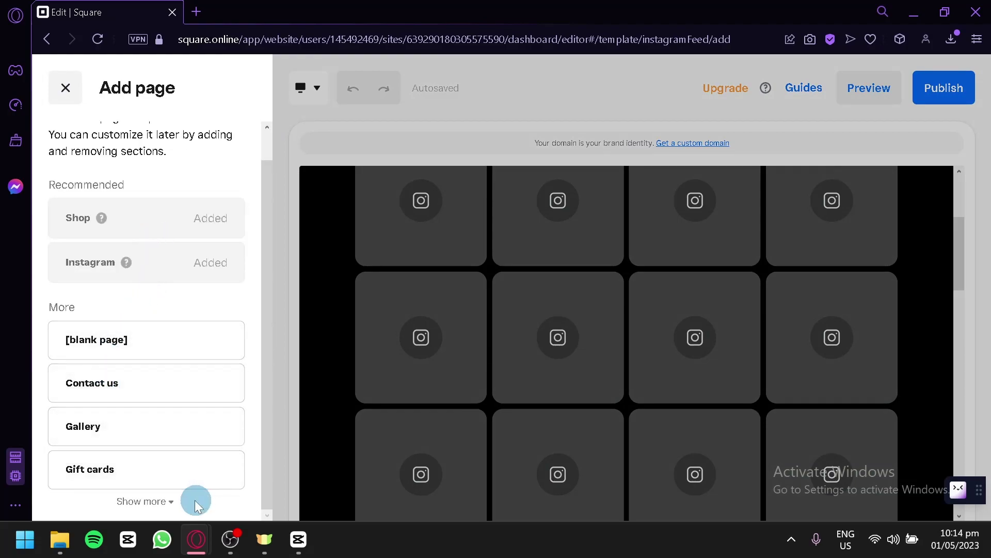
pyautogui.click(170, 501)
pyautogui.scroll(-3, 177, 443)
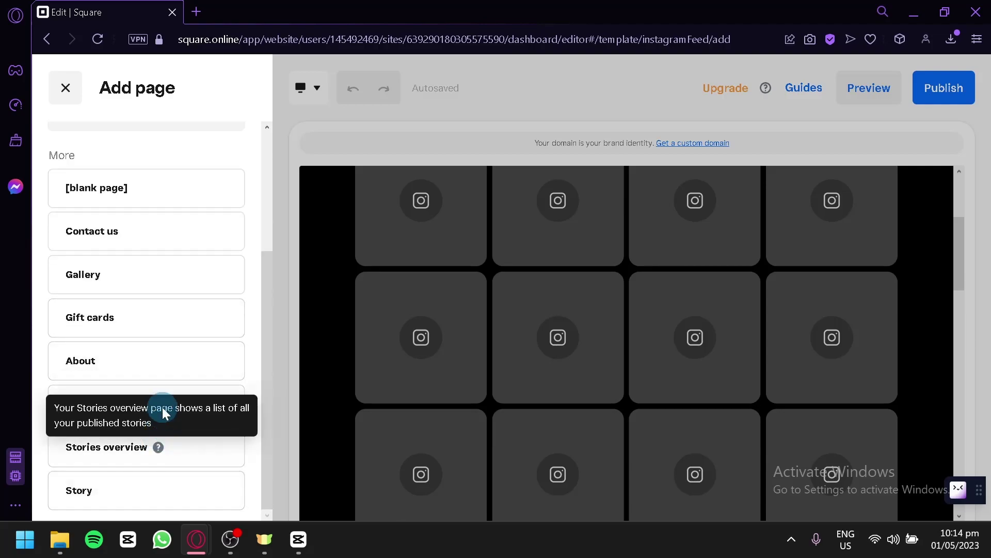
pyautogui.click(193, 413)
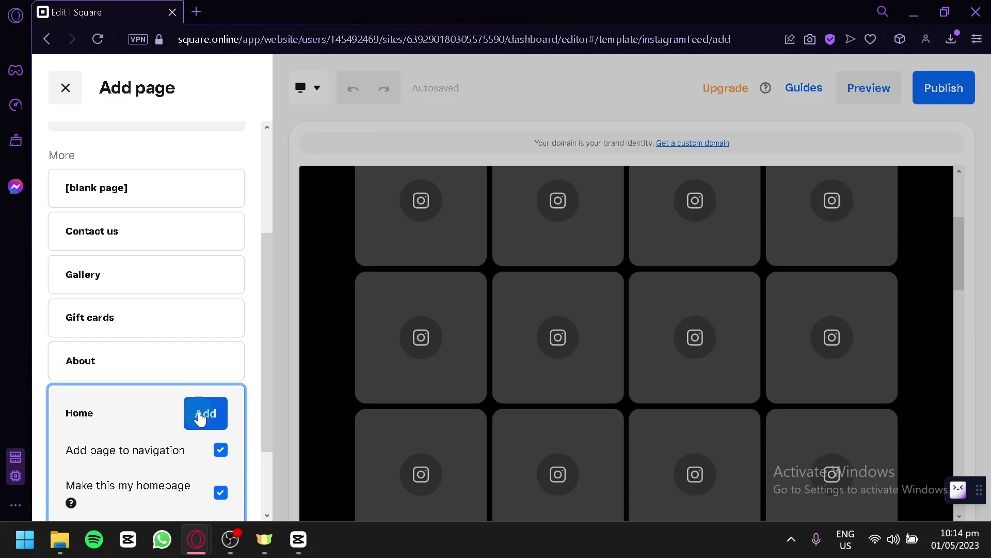
pyautogui.click(199, 416)
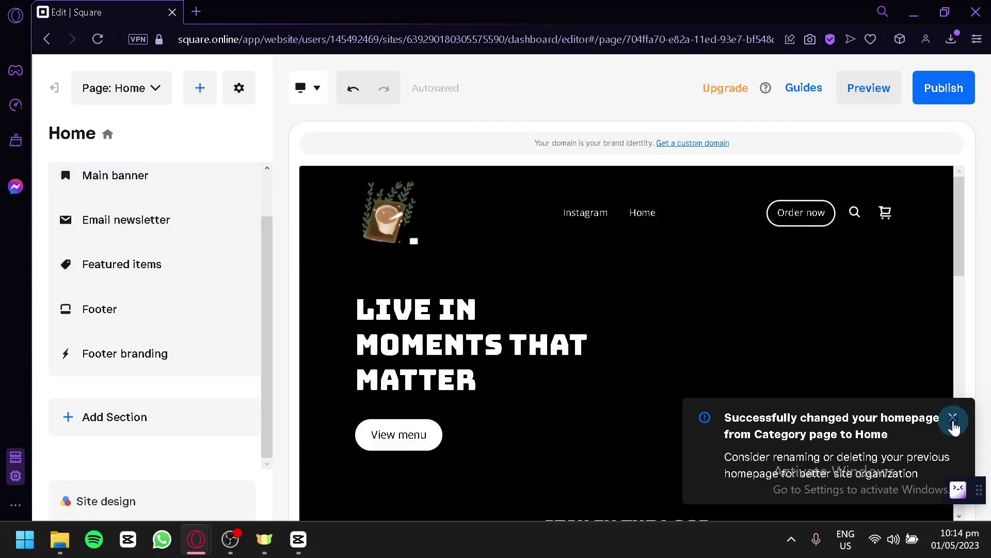
pyautogui.click(953, 422)
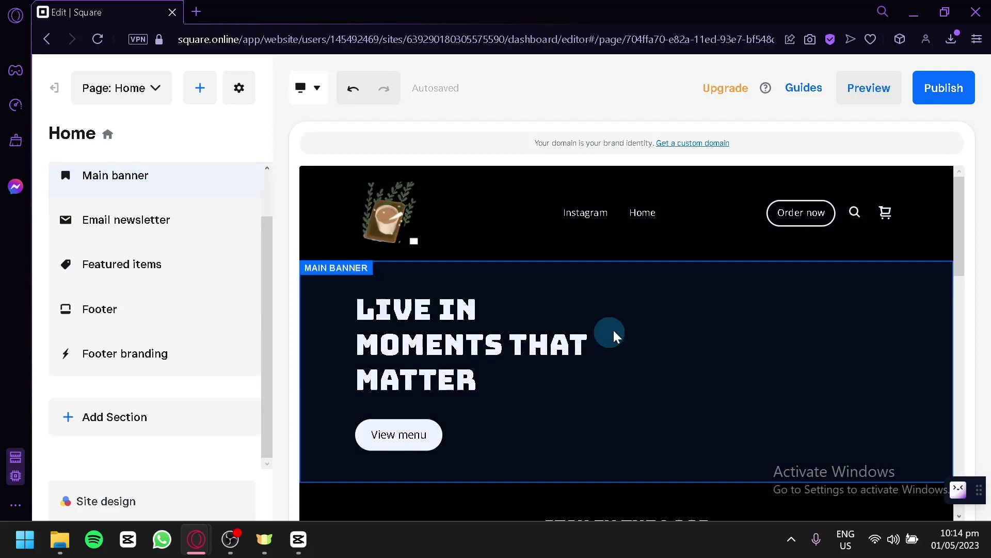
# - Review the new Home page's content from the main banner down through the featured items
pyautogui.scroll(-10, 601, 336)
pyautogui.scroll(10, 593, 243)
pyautogui.scroll(-8, 574, 279)
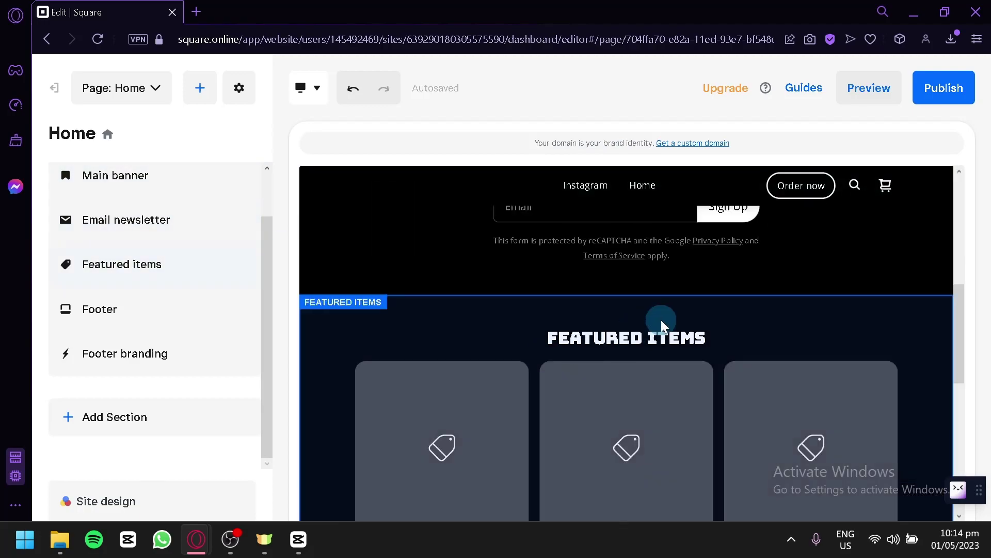
pyautogui.scroll(8, 682, 266)
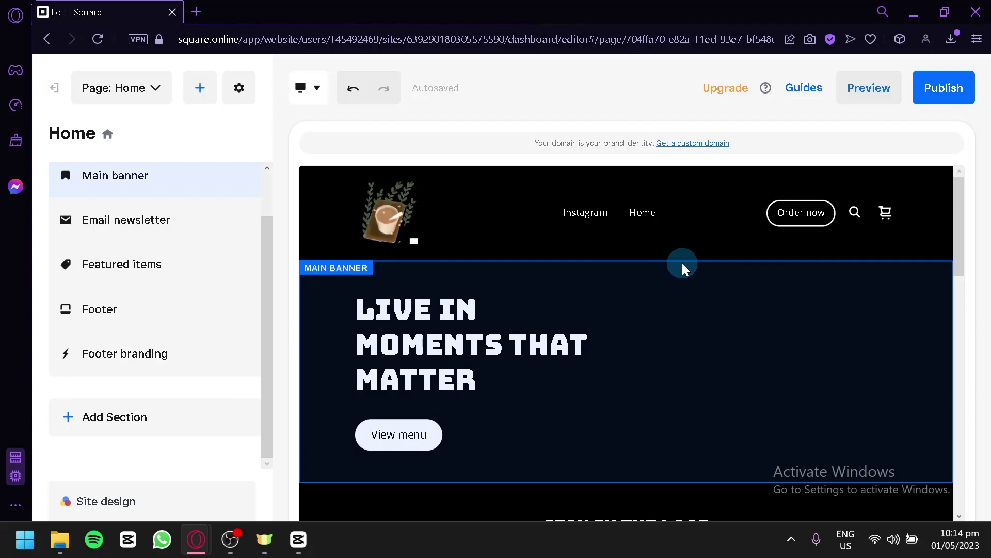
pyautogui.scroll(1, 216, 271)
# - Examine the site's standard, category, item and story pages and the options available for the Home page
pyautogui.click(161, 87)
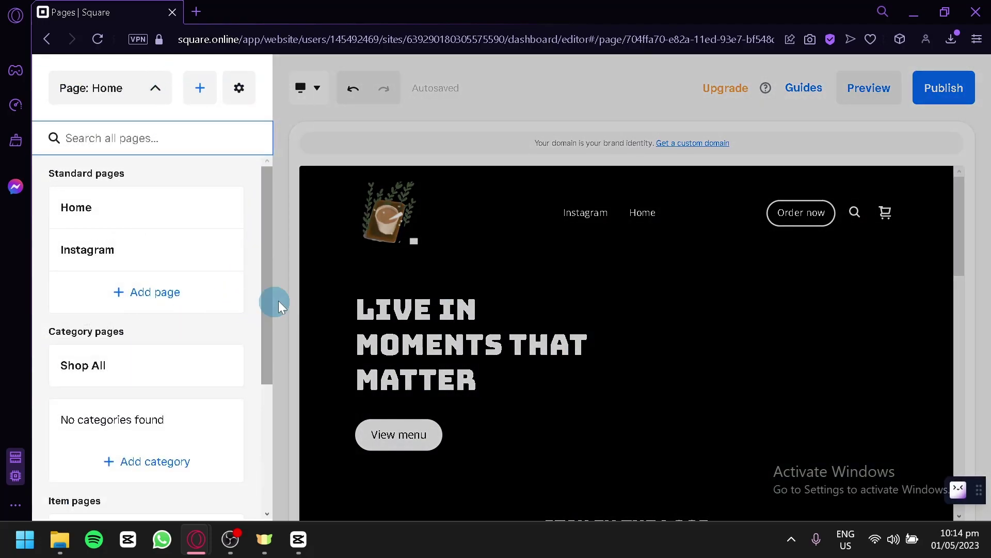
pyautogui.moveTo(263, 302); pyautogui.dragTo(259, 405)
pyautogui.moveTo(265, 363); pyautogui.dragTo(260, 420)
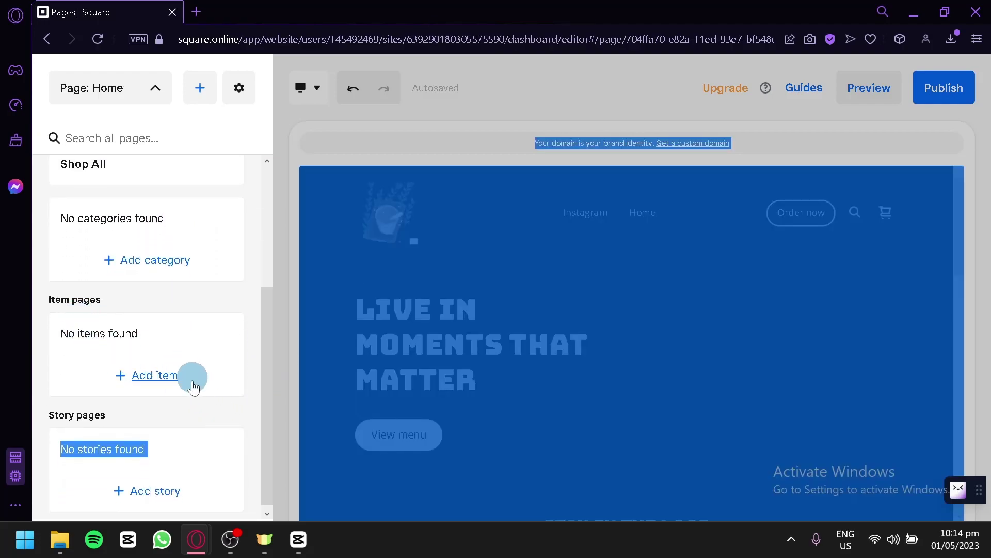
pyautogui.click(203, 414)
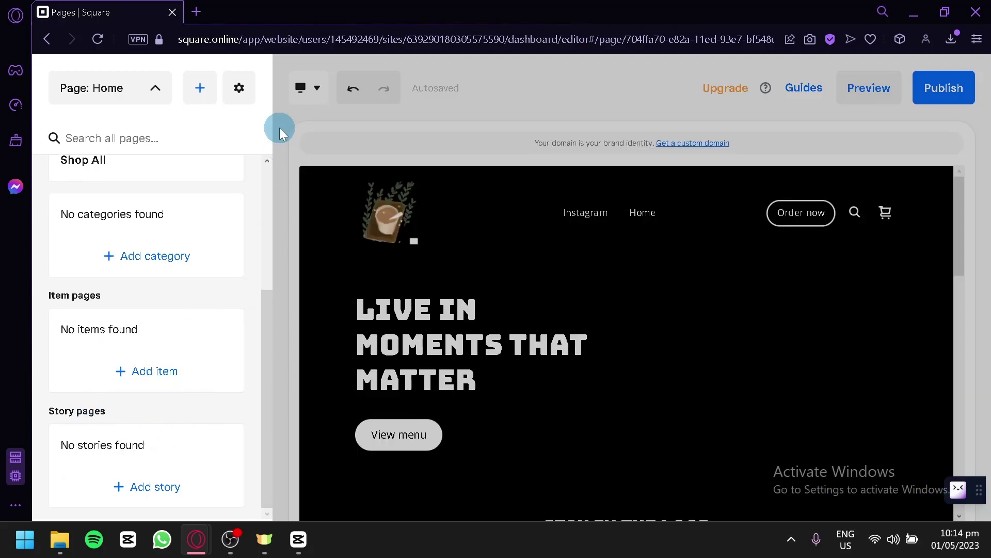
pyautogui.scroll(4, 155, 317)
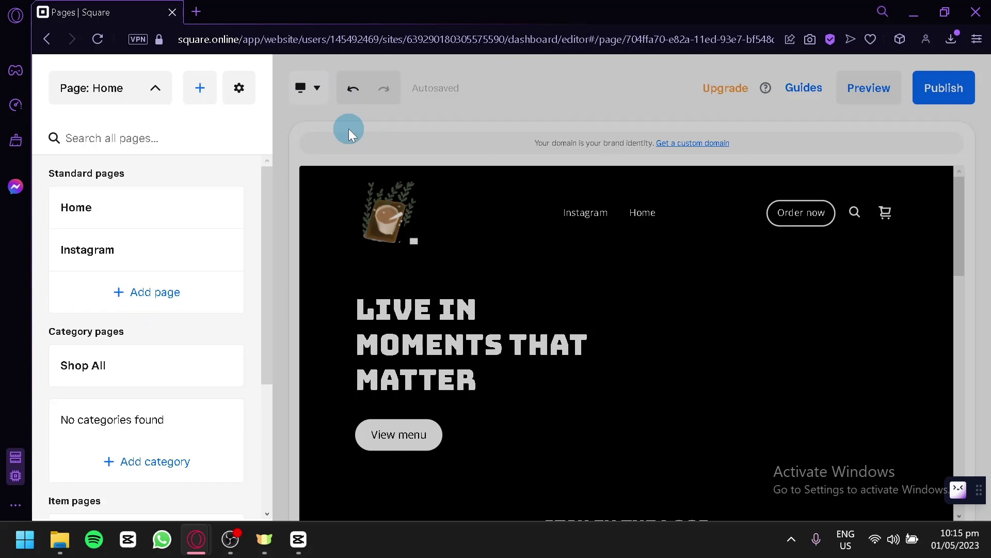
pyautogui.click(255, 92)
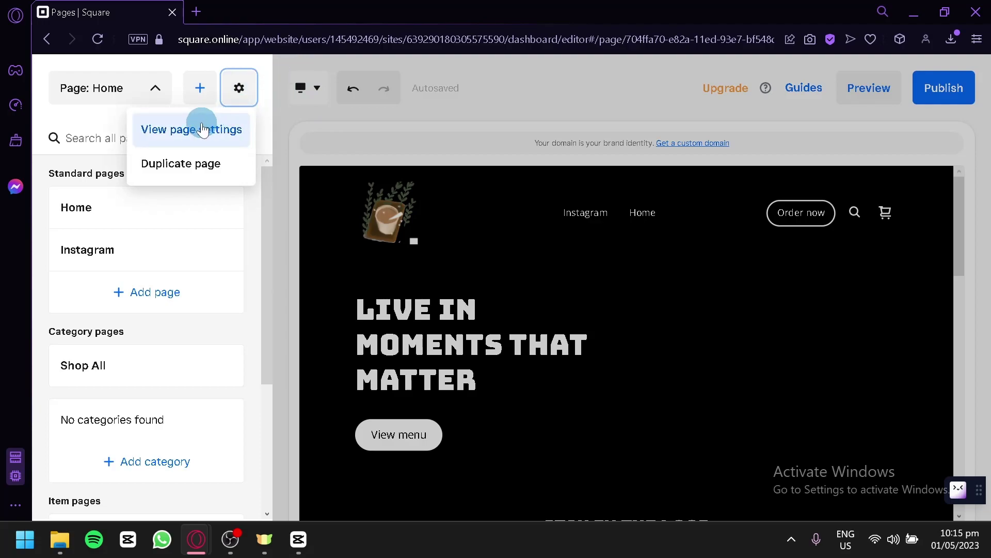
pyautogui.click(282, 149)
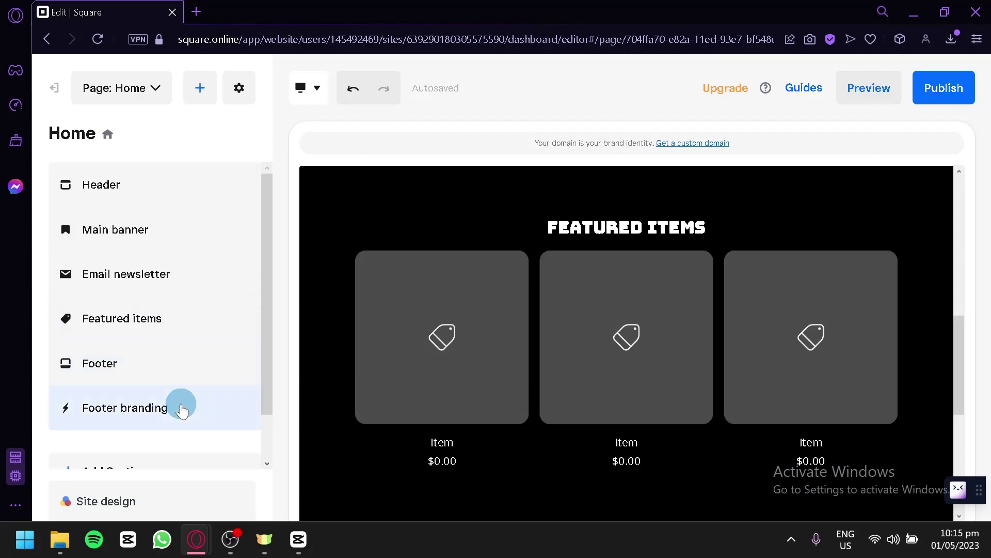
# - Browse the section types that can be added to the Home page
pyautogui.scroll(-1, 182, 410)
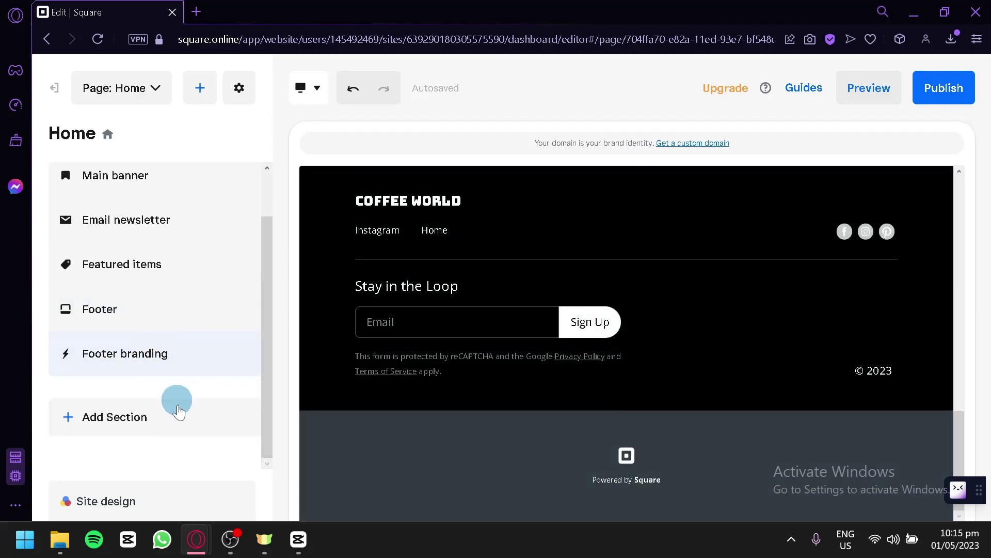
pyautogui.click(181, 414)
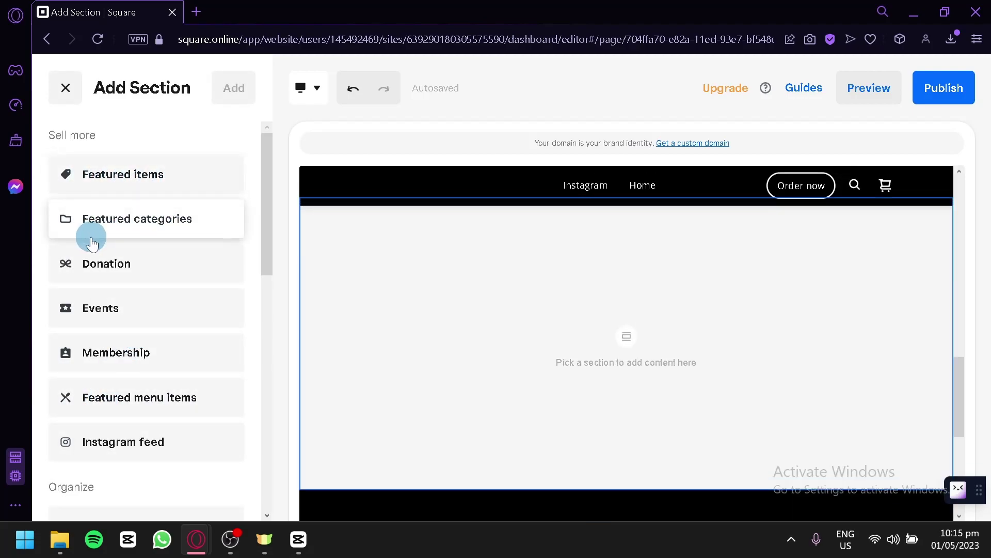
pyautogui.moveTo(264, 223); pyautogui.dragTo(283, 332)
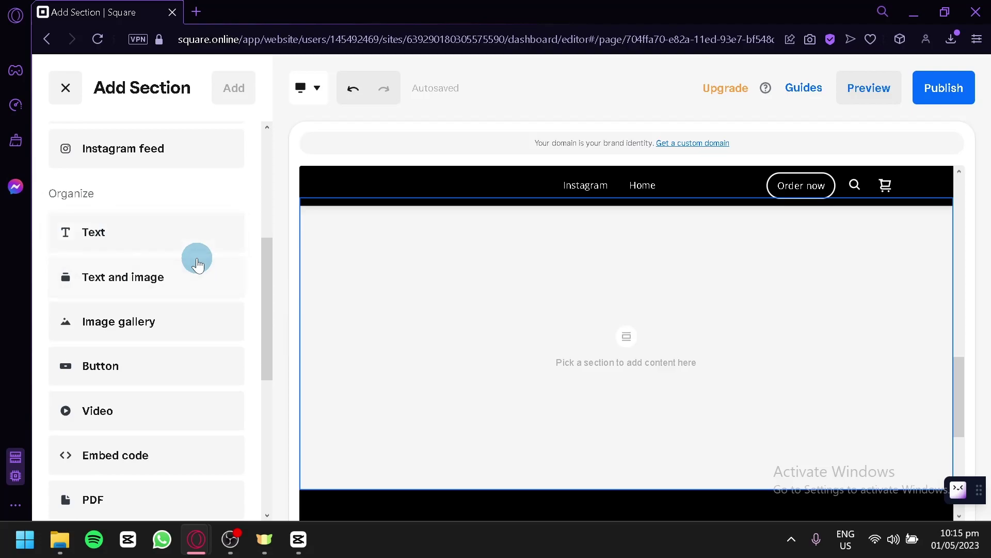
pyautogui.moveTo(266, 299); pyautogui.dragTo(253, 391)
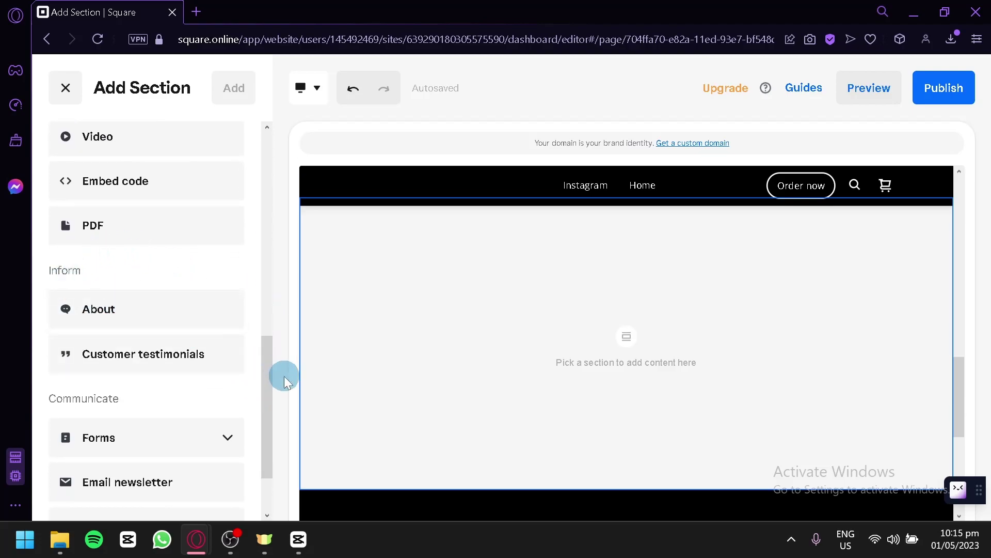
pyautogui.click(274, 376)
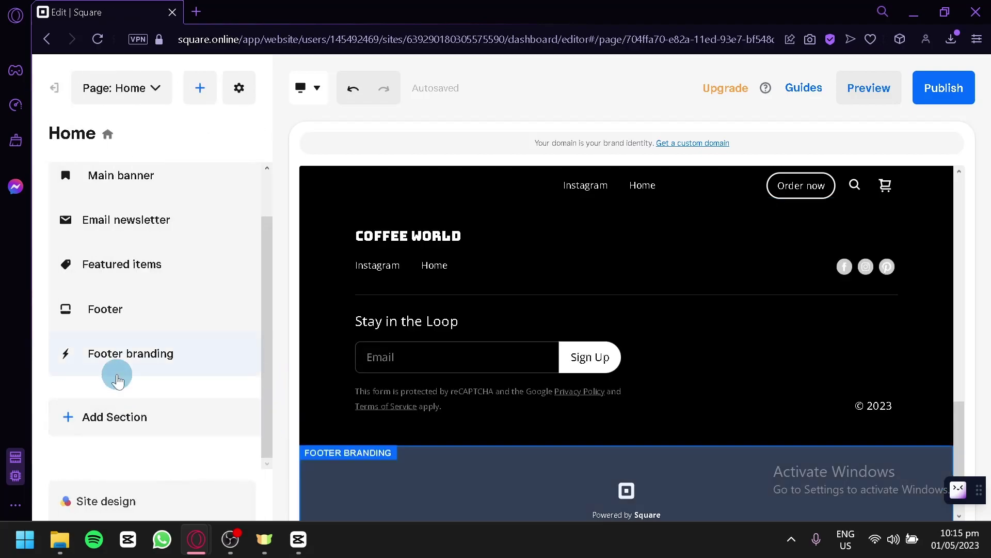
# - Add a Donation section to the Home page using the first of its two layouts
pyautogui.click(147, 421)
pyautogui.moveTo(266, 244); pyautogui.dragTo(287, 243)
pyautogui.click(150, 266)
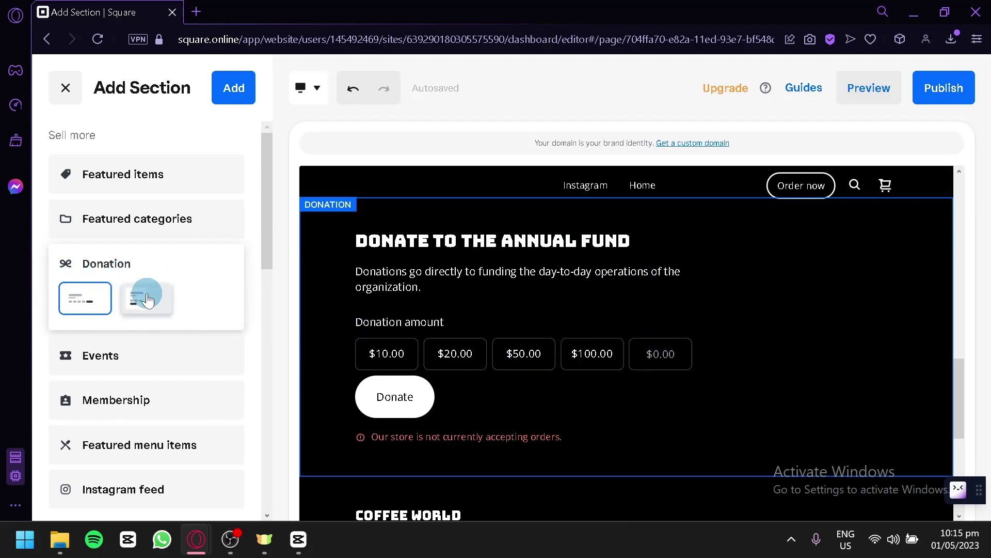
pyautogui.click(71, 296)
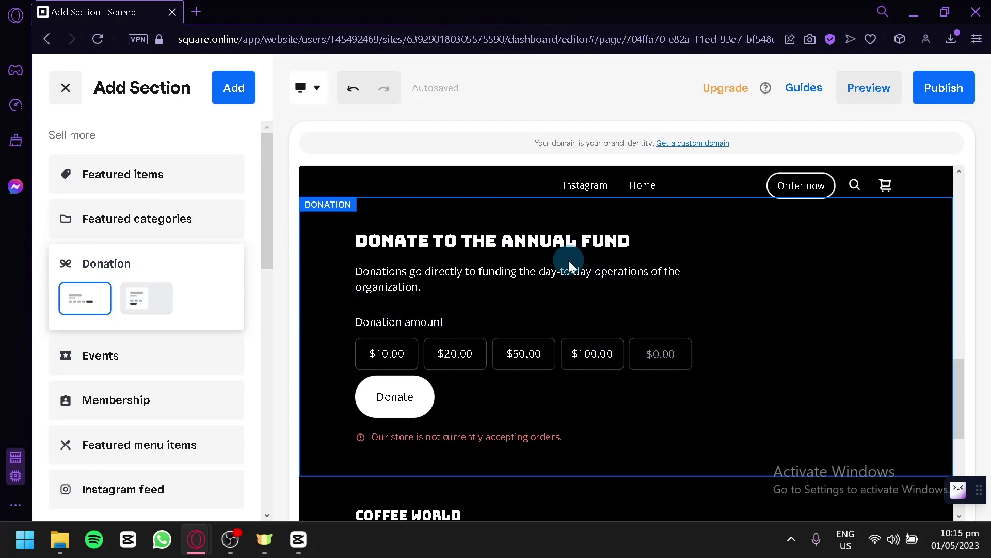
pyautogui.click(224, 106)
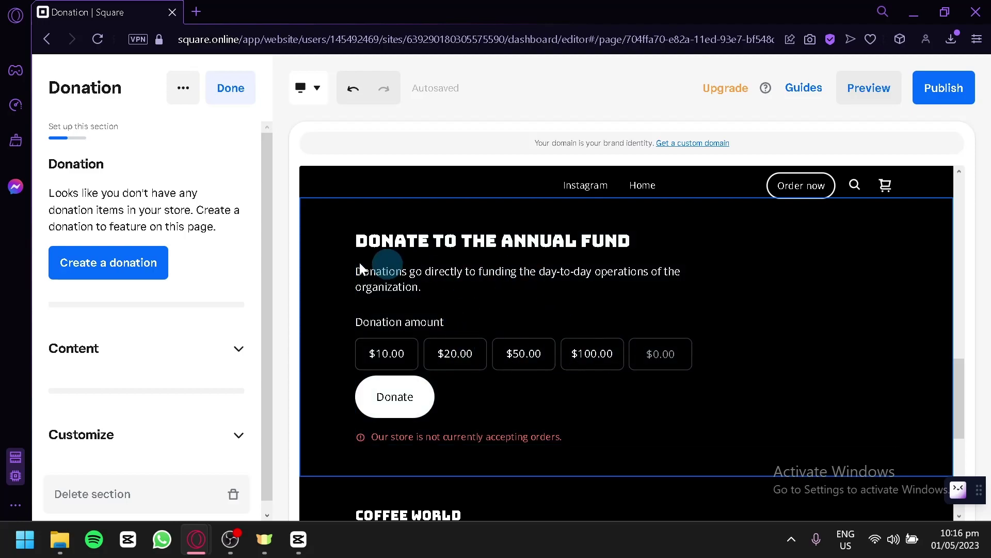
# - Look through the new donation item form, covering its title, description and donation amounts, and close it
pyautogui.click(132, 266)
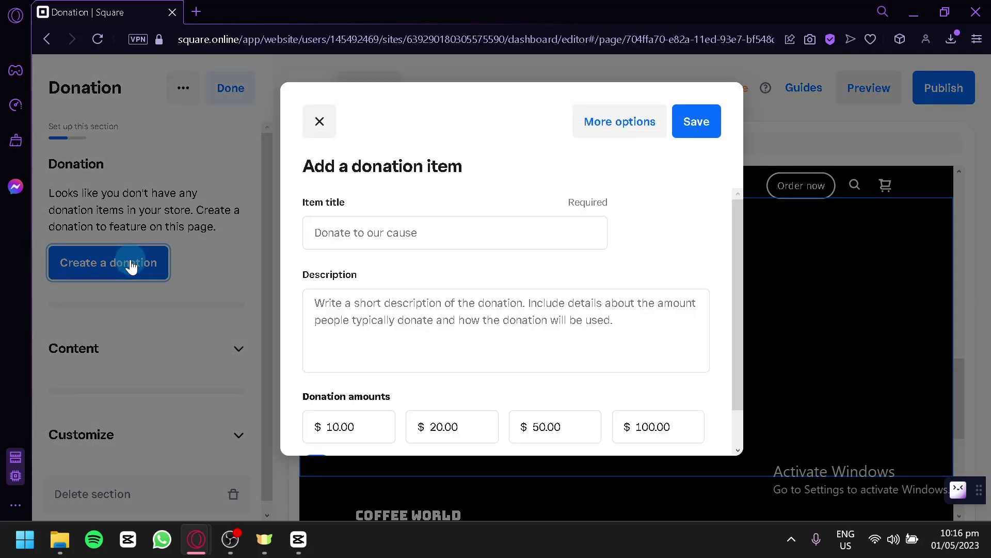
pyautogui.click(365, 227)
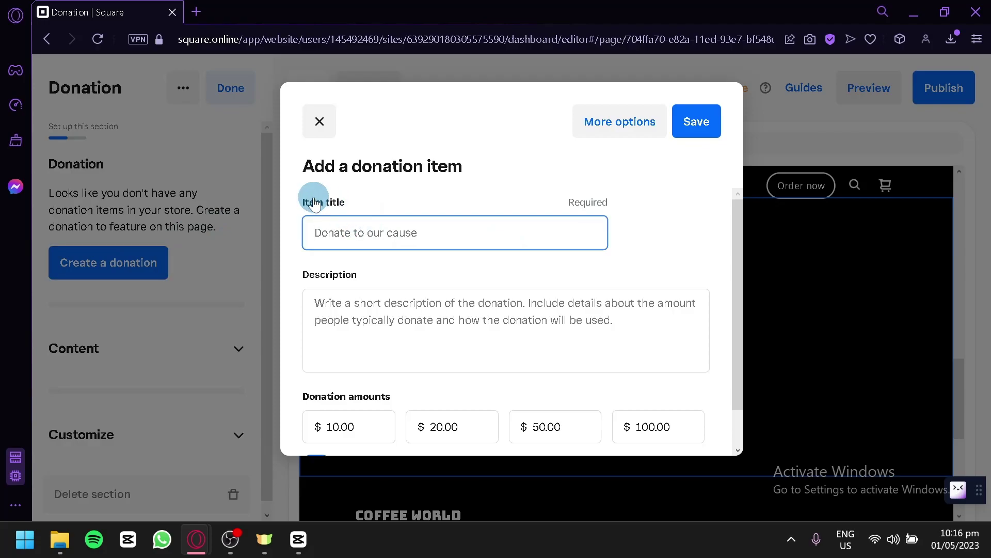
pyautogui.scroll(-2, 593, 325)
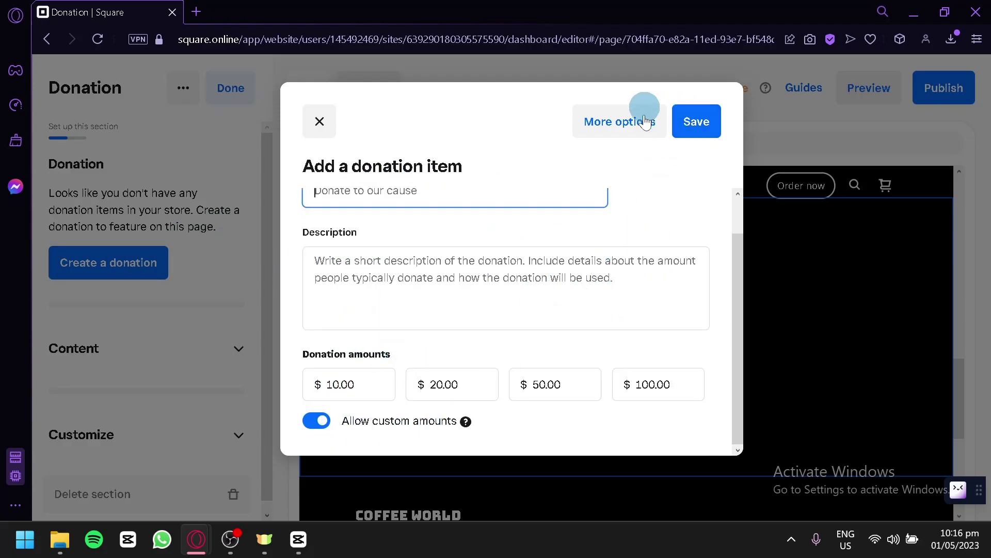
pyautogui.click(705, 108)
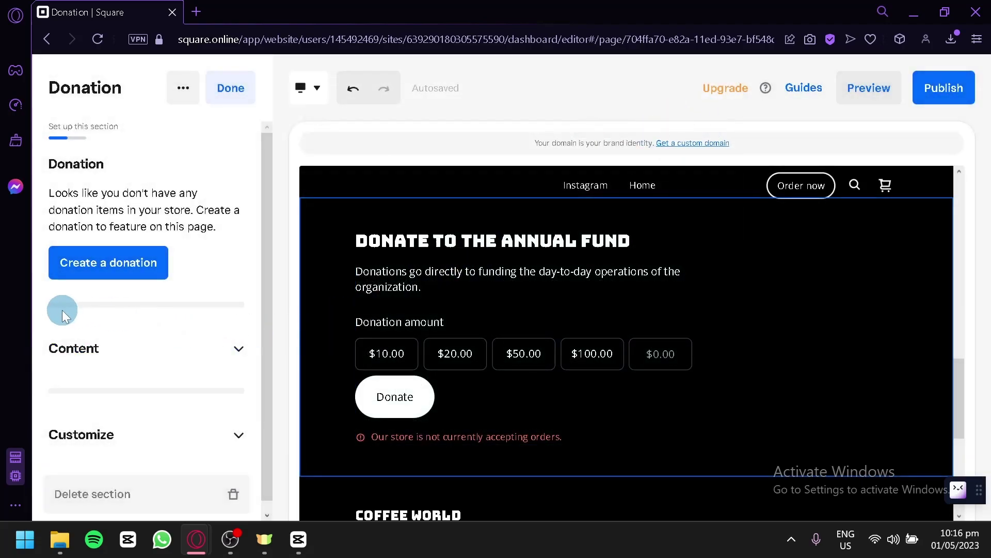
# - Examine the Donation section's title, description, button and customization settings, and finish editing the section
pyautogui.scroll(-1, 114, 310)
pyautogui.click(164, 351)
pyautogui.scroll(-2, 129, 335)
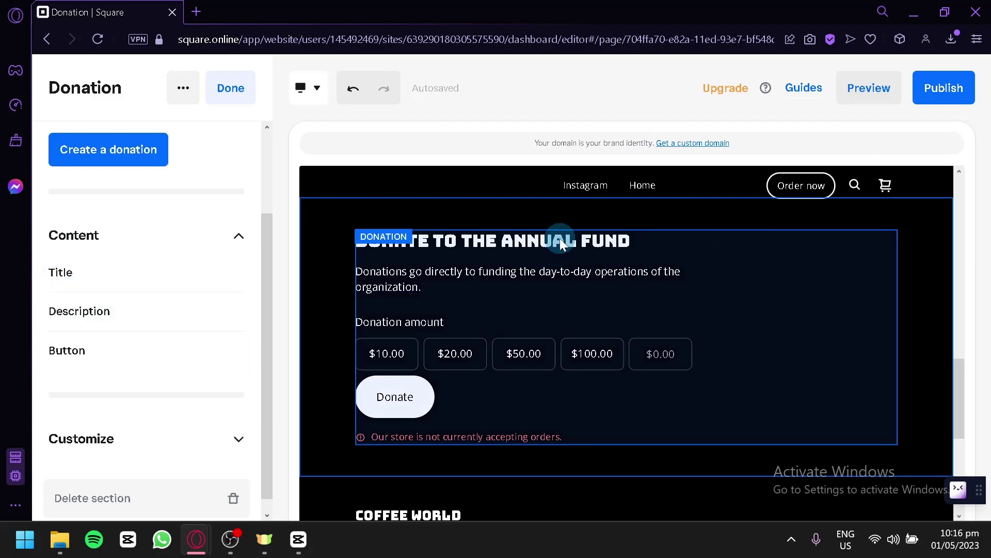
pyautogui.click(132, 269)
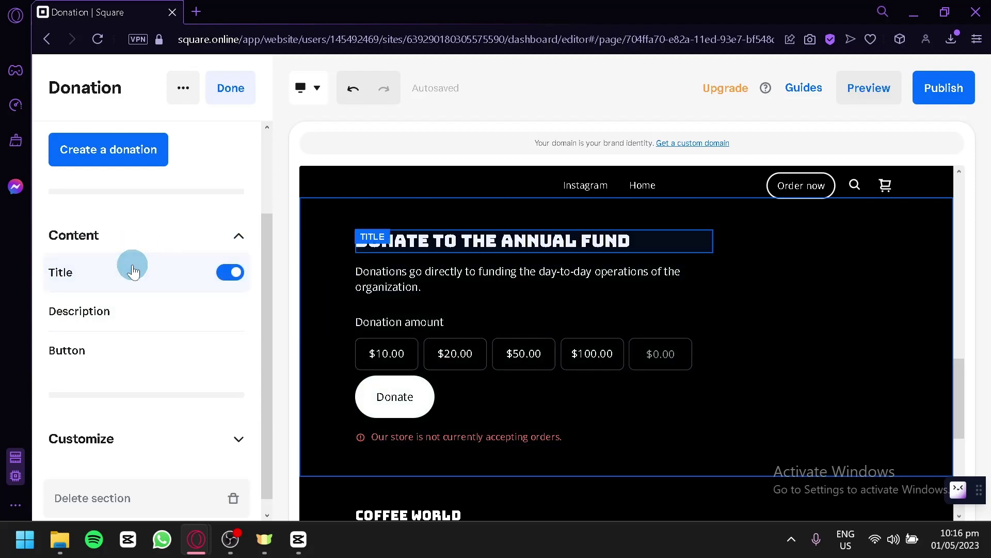
pyautogui.click(67, 331)
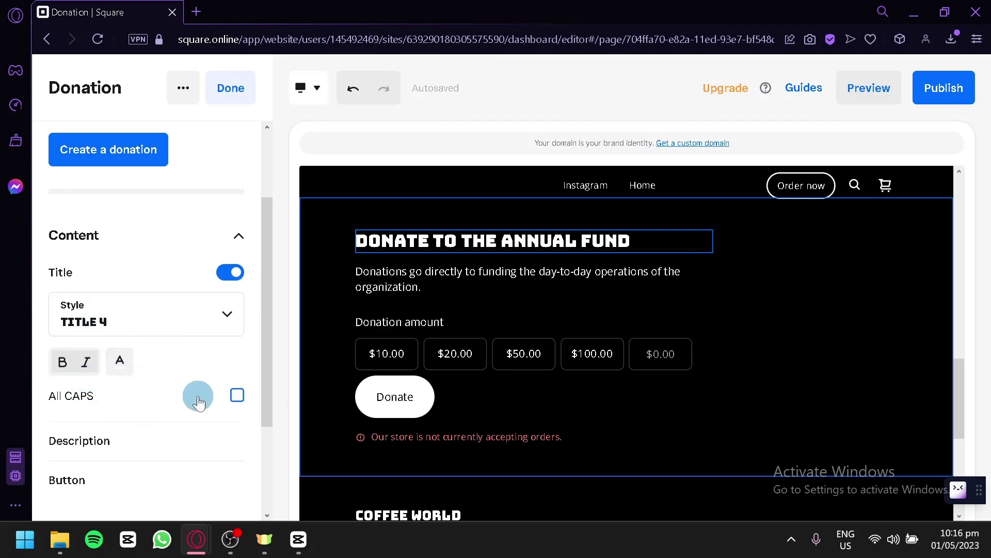
pyautogui.scroll(-2, 170, 402)
pyautogui.click(179, 353)
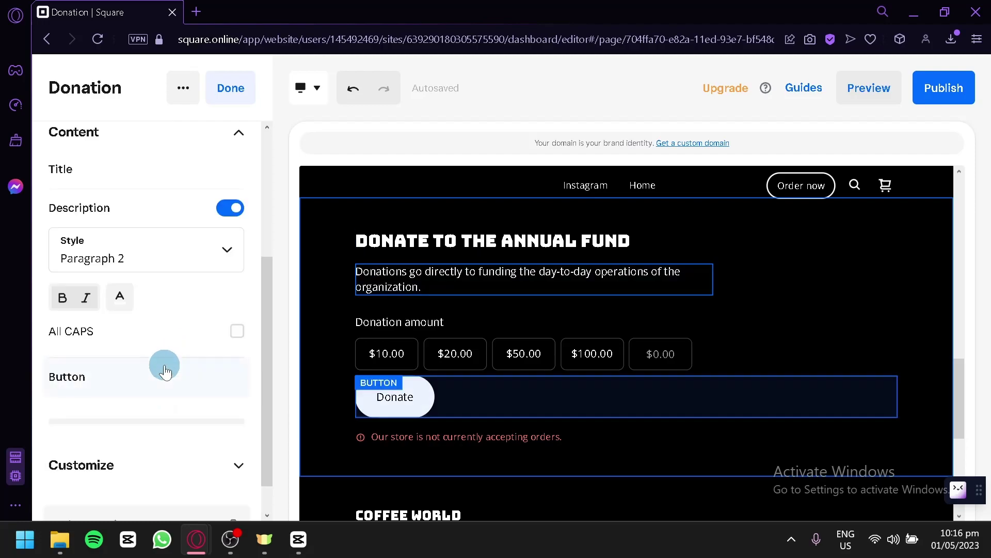
pyautogui.click(125, 379)
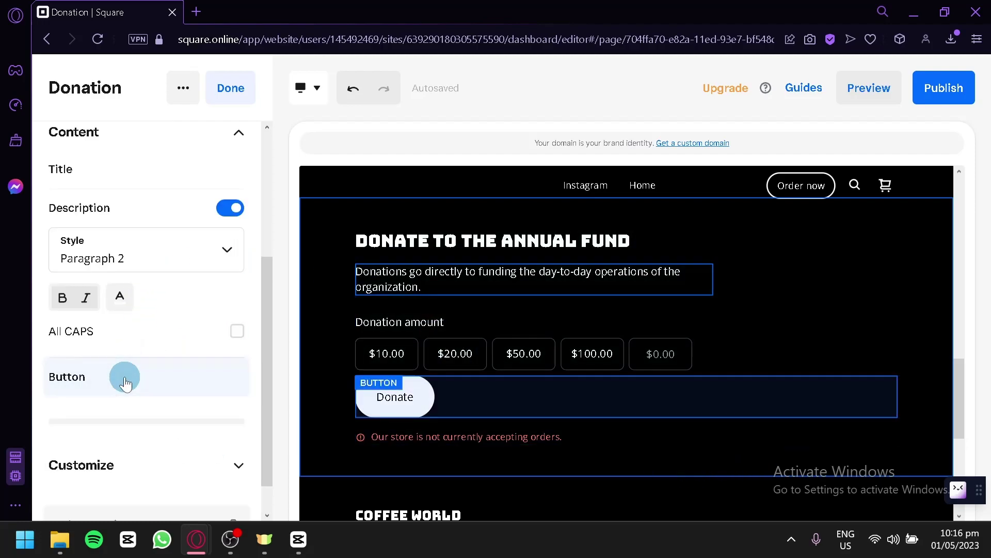
pyautogui.click(170, 429)
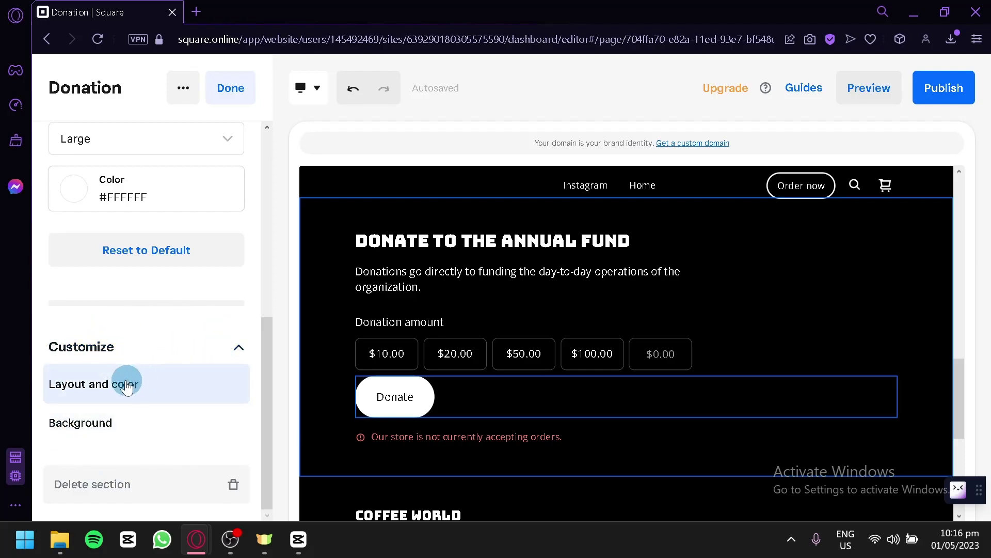
pyautogui.click(183, 89)
pyautogui.click(226, 88)
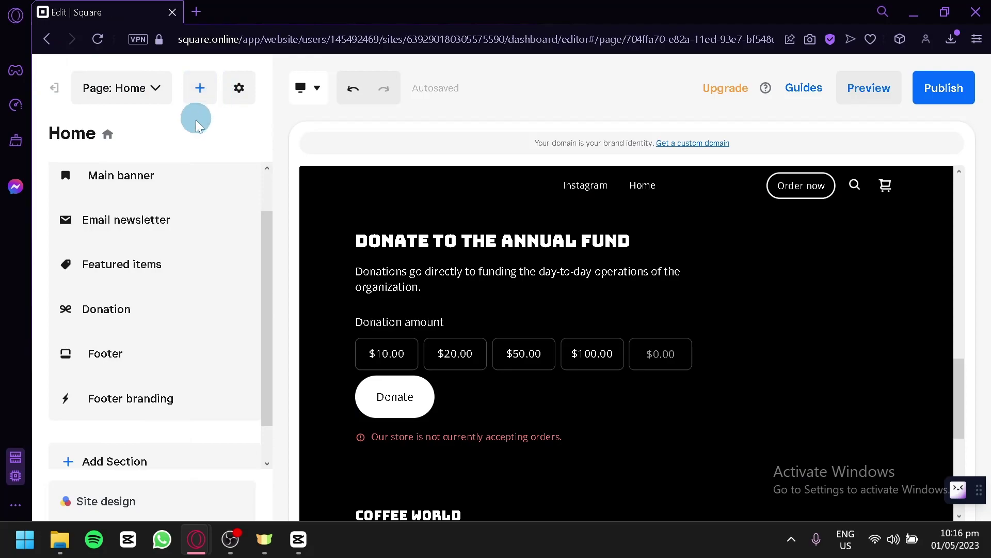
# - Start a physical item for the Featured items section, titled Testing and priced at $1.00
pyautogui.scroll(10, 429, 287)
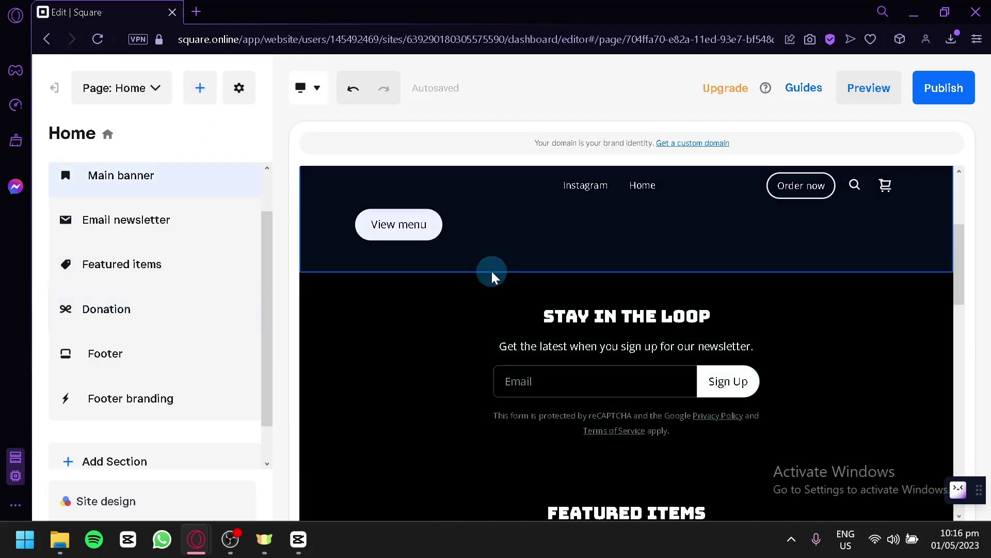
pyautogui.scroll(1, 155, 279)
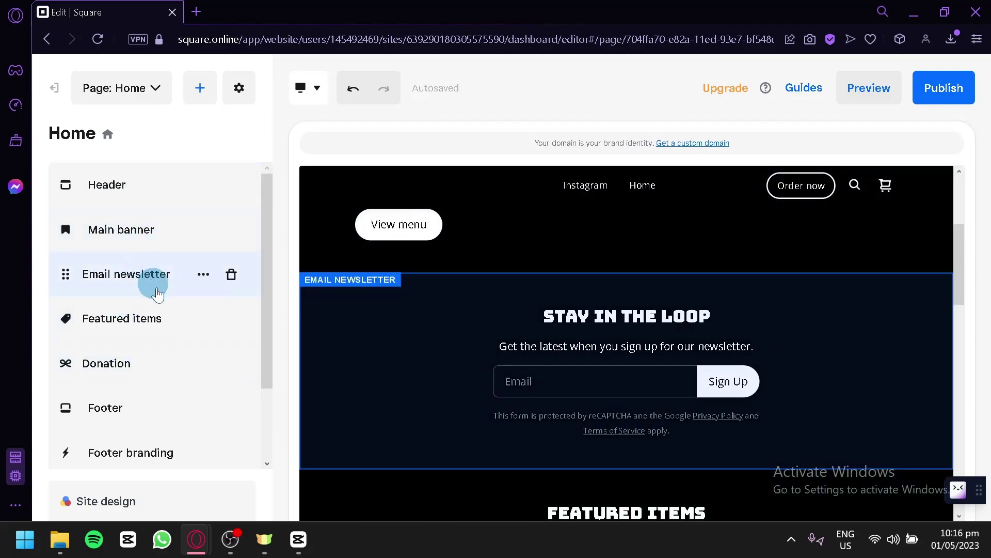
pyautogui.click(172, 320)
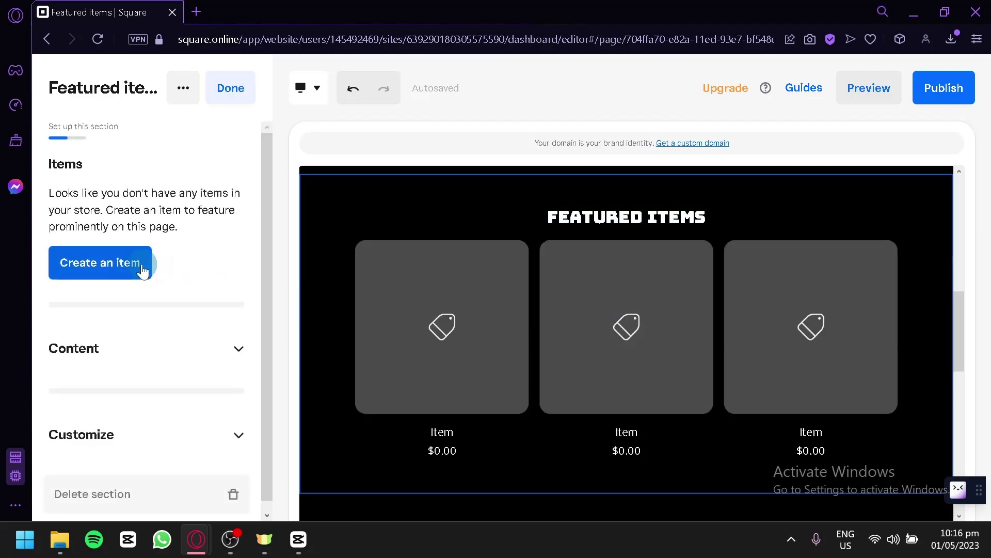
pyautogui.click(95, 261)
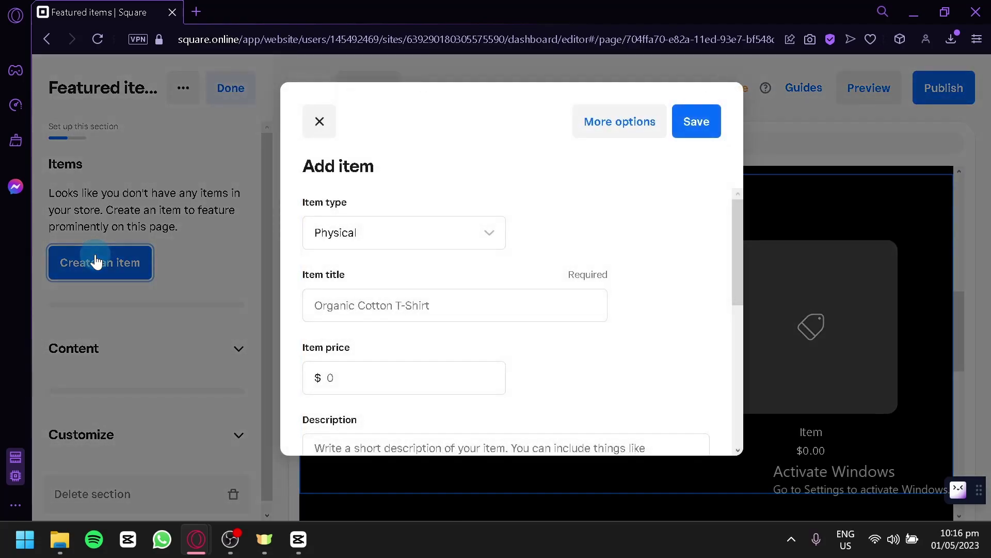
pyautogui.click(423, 233)
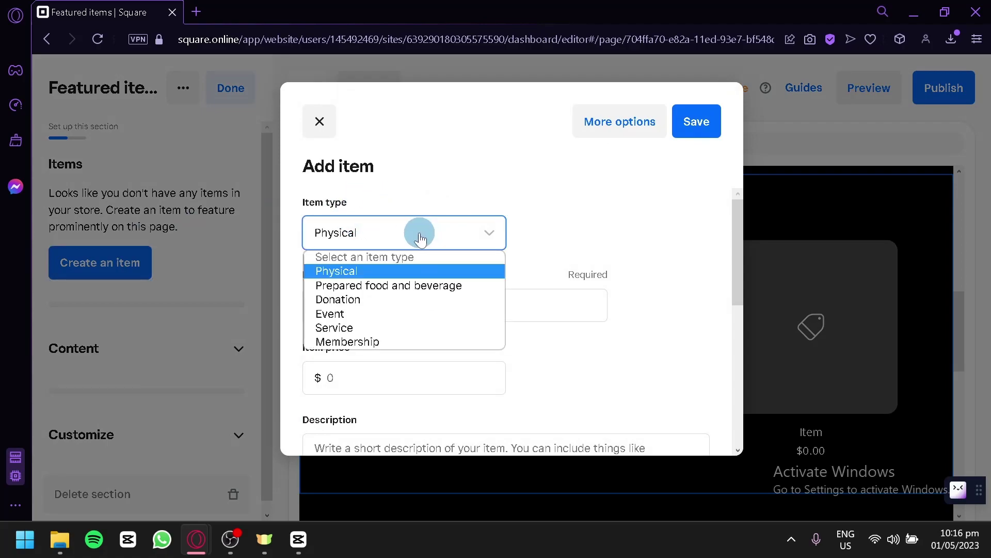
pyautogui.click(420, 236)
pyautogui.click(385, 306)
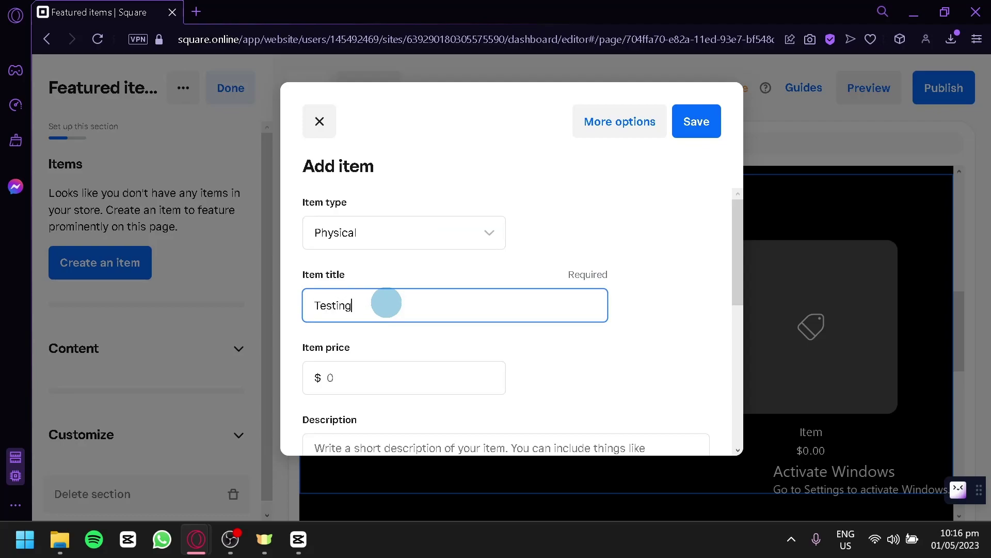
pyautogui.scroll(-4, 386, 302)
pyautogui.scroll(2, 389, 221)
pyautogui.click(405, 274)
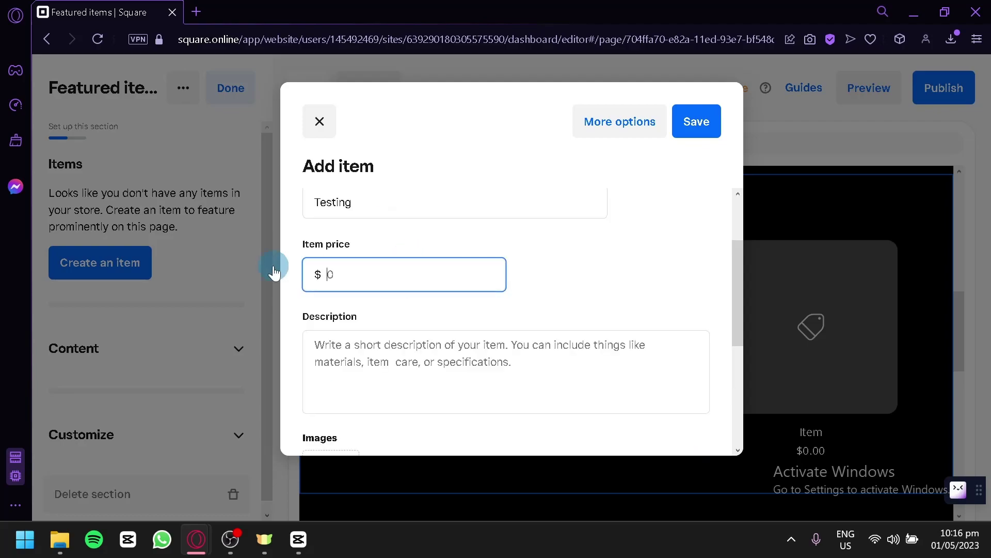
pyautogui.write('1')
pyautogui.click(383, 356)
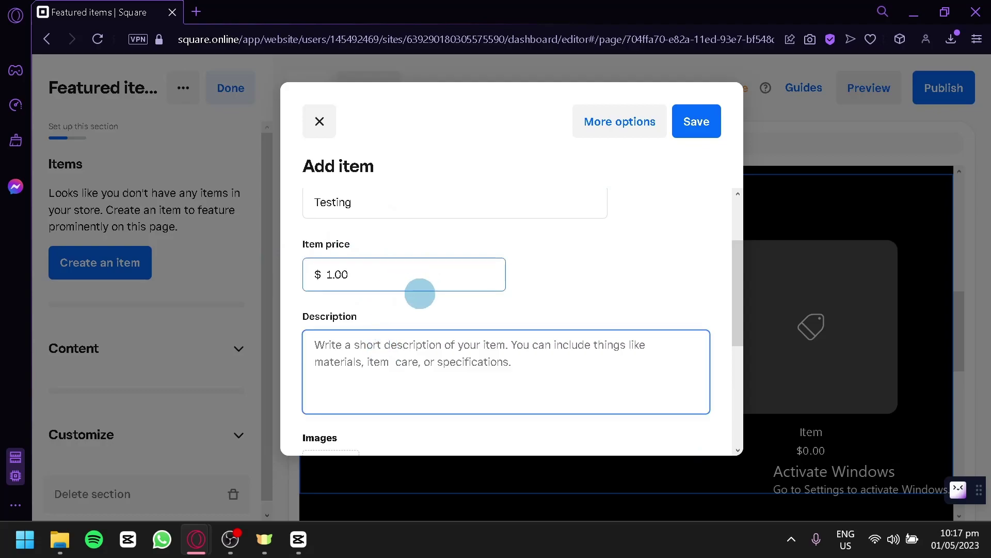
# - Add the downloaded photo of the person beside the window as the item's image and save the item
pyautogui.scroll(-2, 414, 330)
pyautogui.click(356, 395)
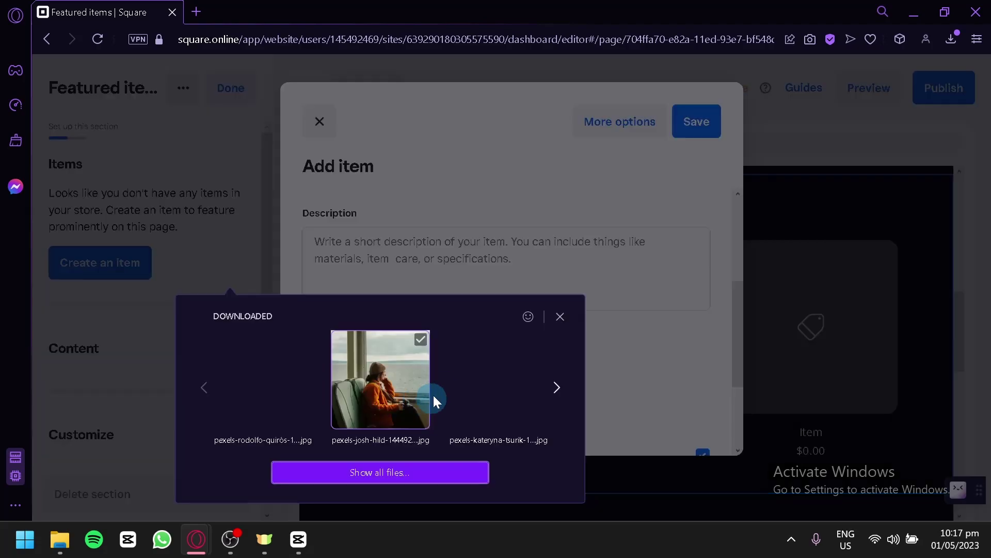
pyautogui.click(433, 394)
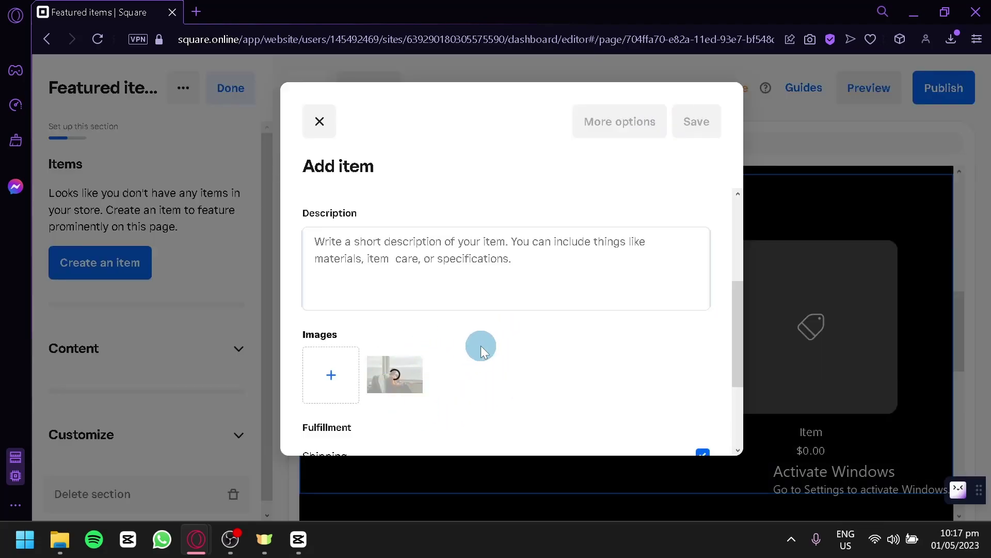
pyautogui.scroll(-2, 527, 279)
pyautogui.scroll(-1, 522, 277)
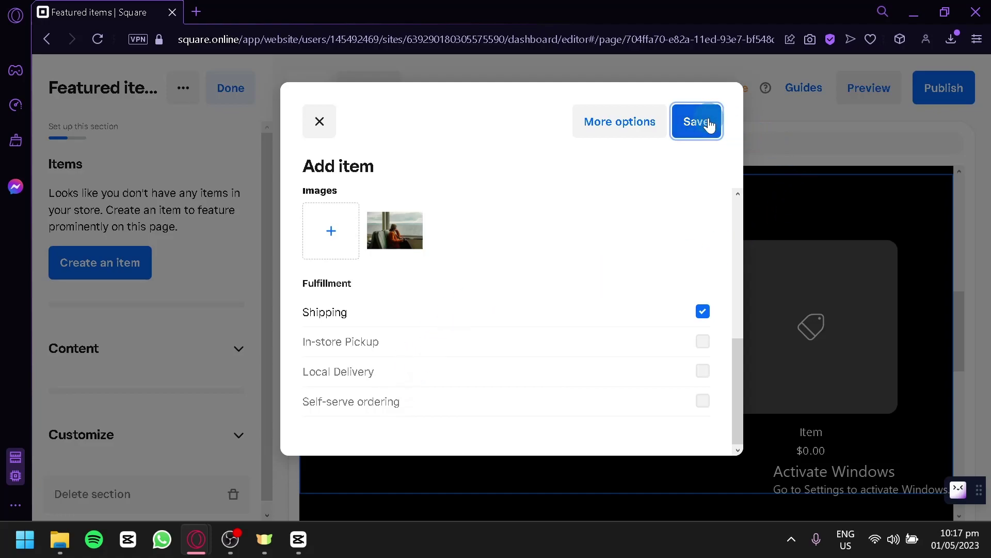
pyautogui.click(654, 128)
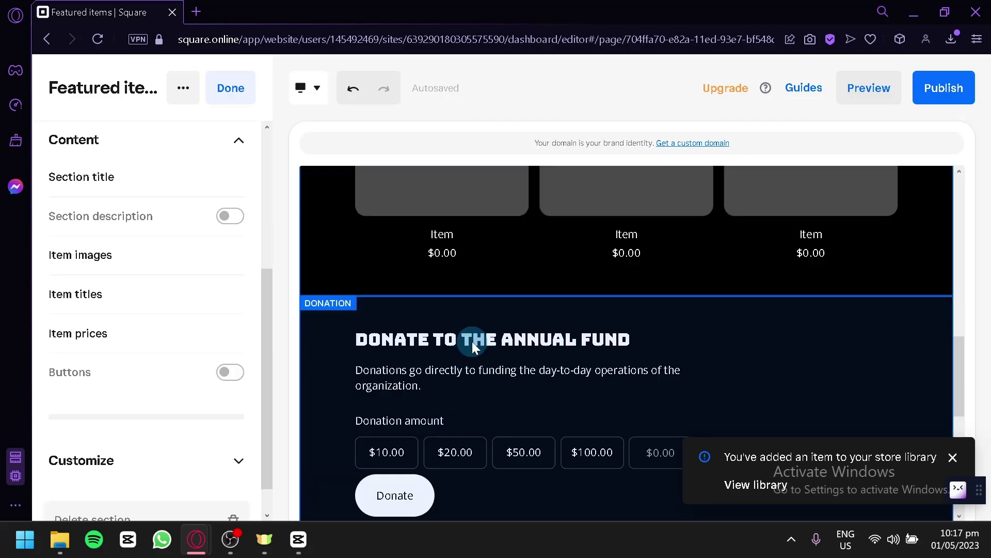
# - Set the Featured items section to show the Most popular items
pyautogui.scroll(2, 137, 222)
pyautogui.scroll(3, 138, 222)
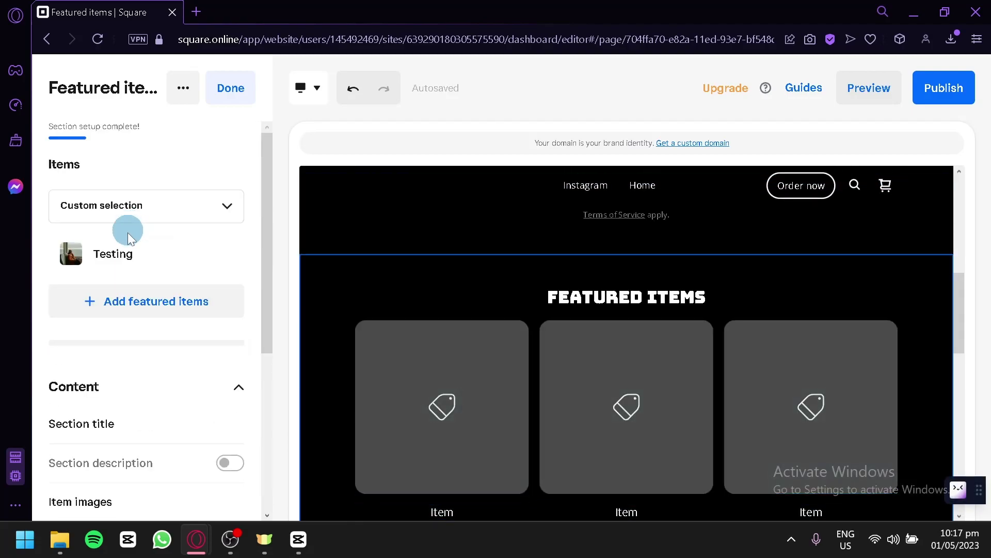
pyautogui.click(222, 205)
pyautogui.click(48, 188)
pyautogui.click(201, 215)
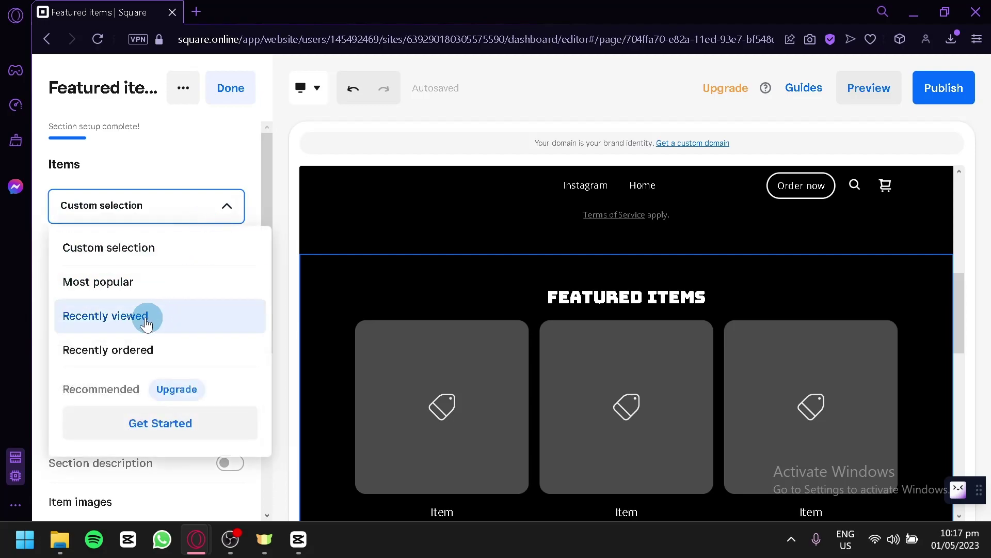
pyautogui.click(184, 284)
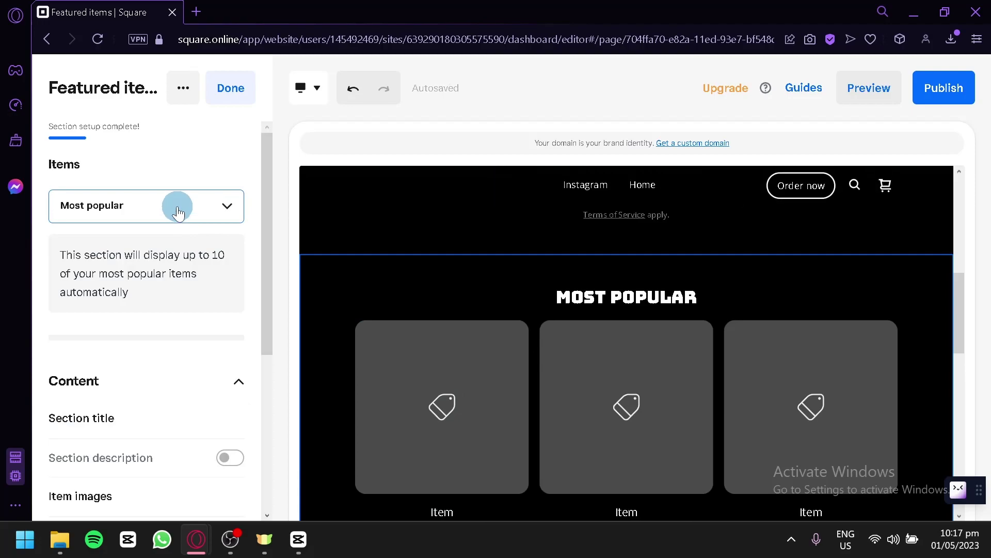
pyautogui.click(178, 212)
pyautogui.click(178, 209)
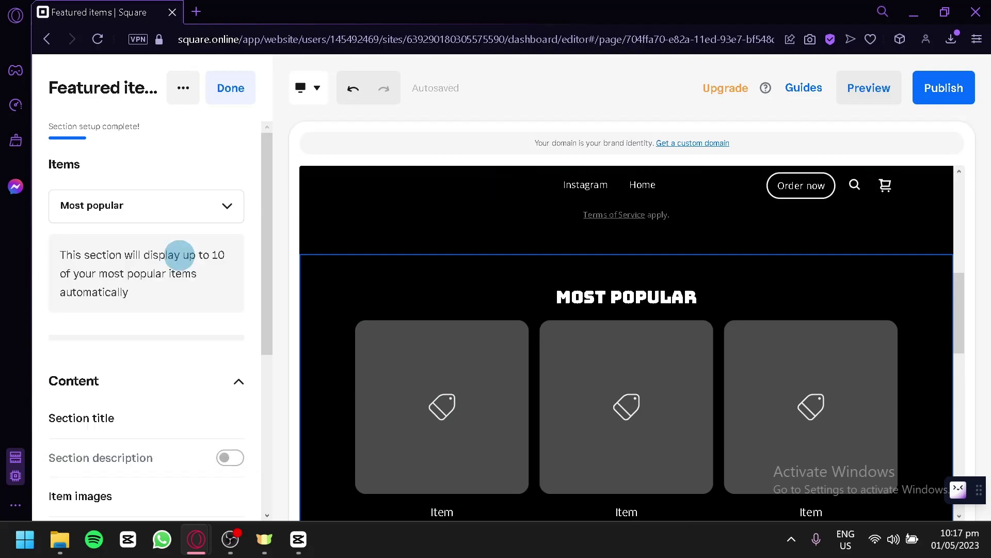
# - Set the image fit of the section's item images to Scale
pyautogui.click(208, 366)
pyautogui.click(220, 354)
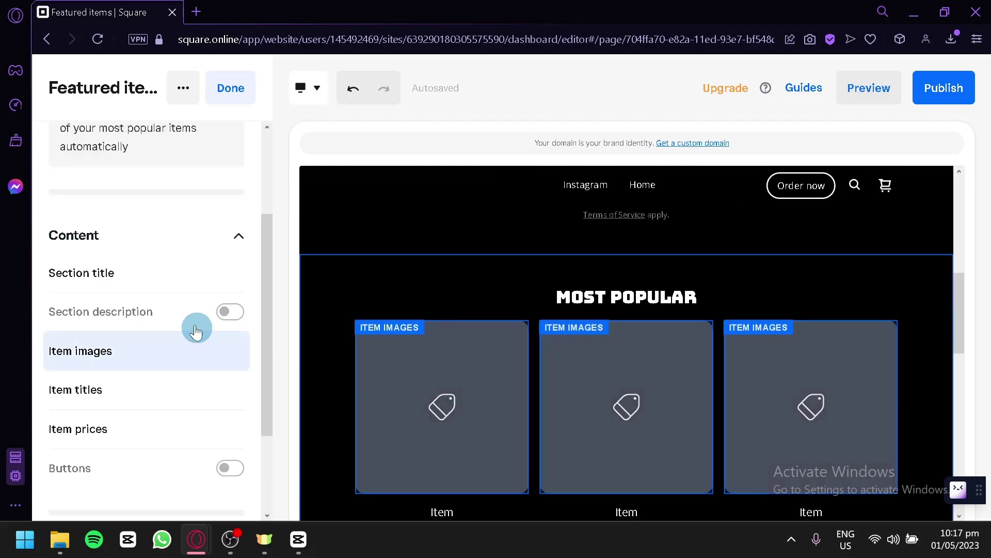
pyautogui.click(230, 311)
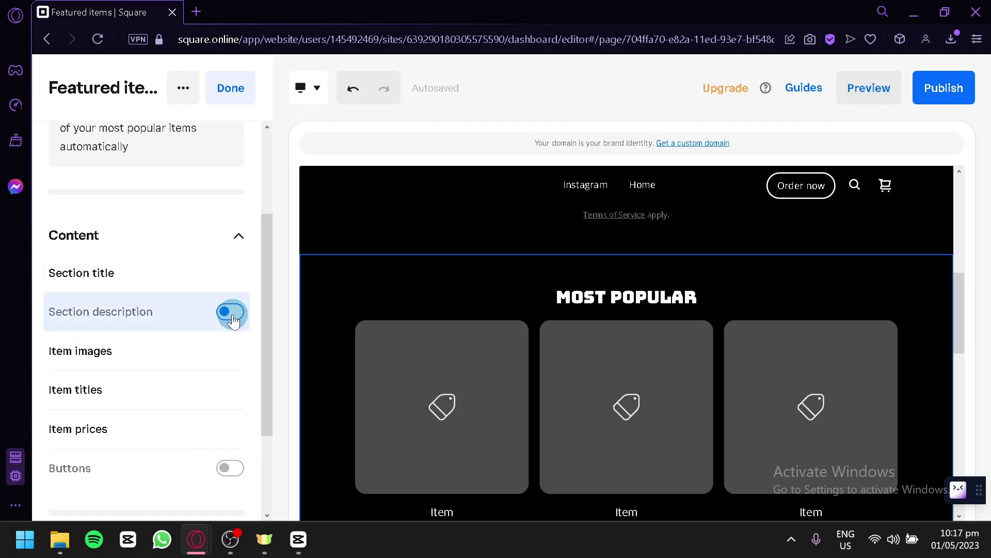
pyautogui.click(189, 351)
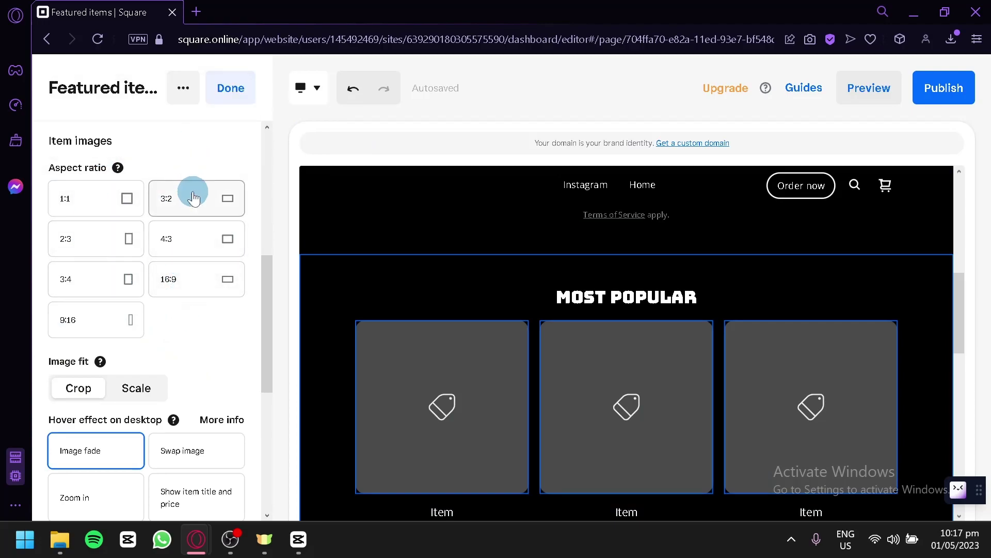
pyautogui.scroll(-2, 191, 213)
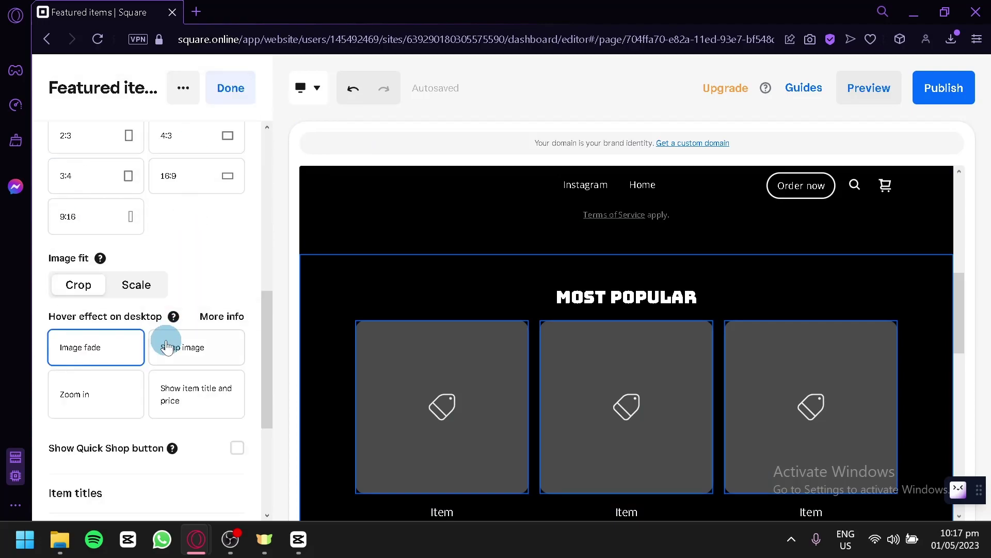
pyautogui.click(126, 291)
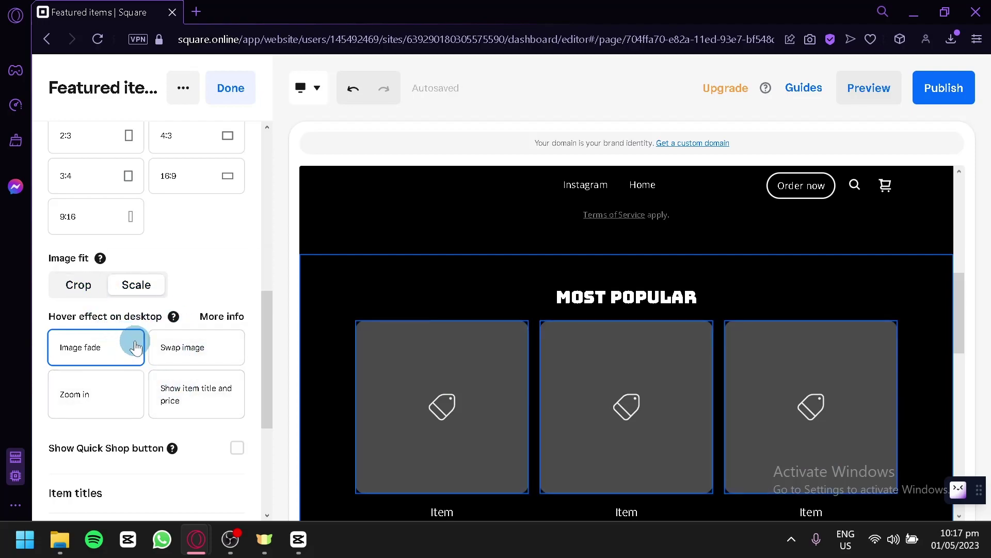
# - Show the Quick Shop button on the Featured items section and finish editing the section
pyautogui.scroll(-4, 111, 403)
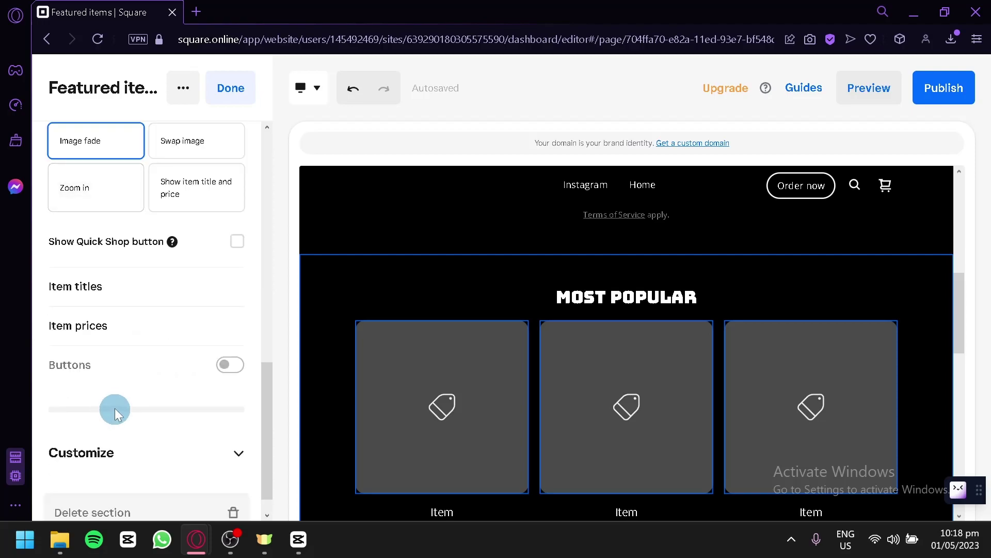
pyautogui.click(190, 253)
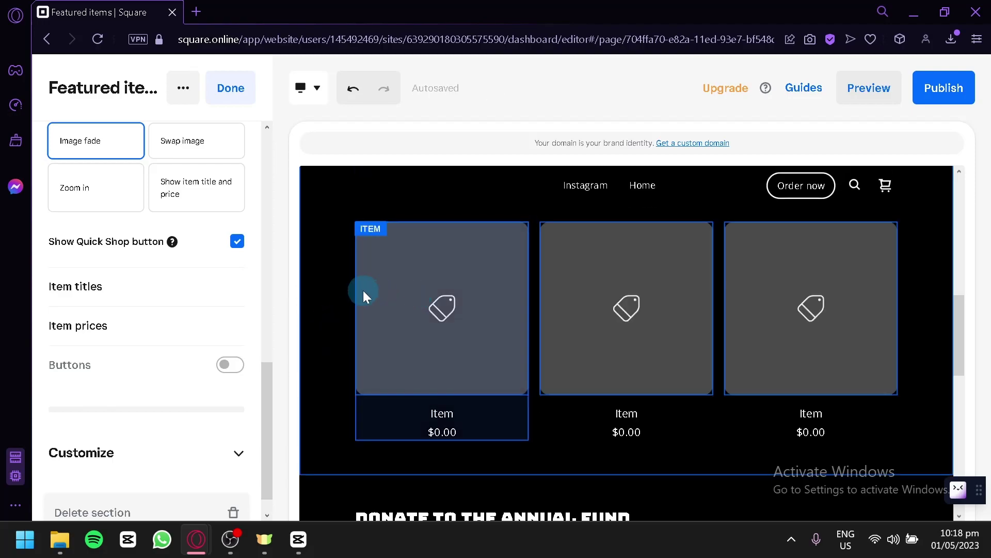
pyautogui.scroll(-1, 150, 309)
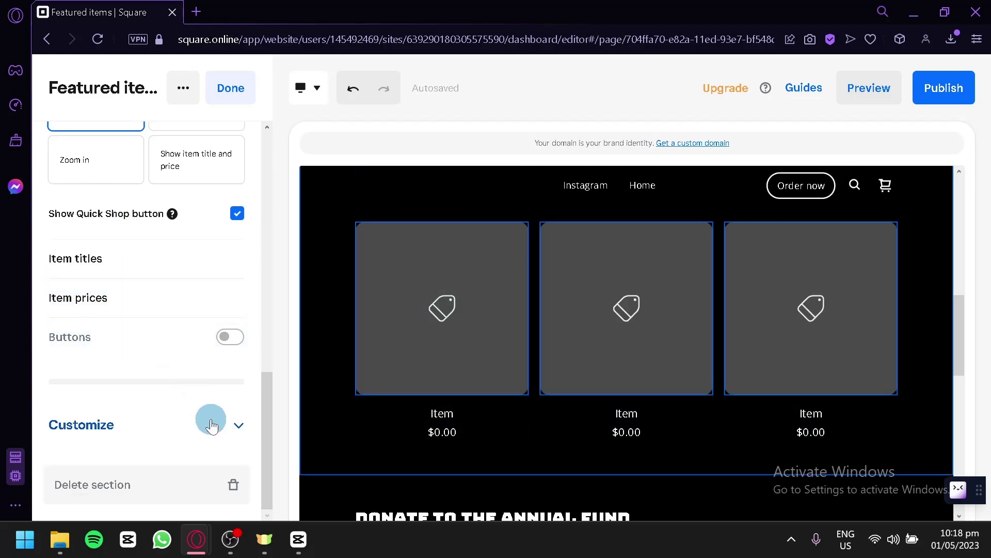
pyautogui.click(198, 412)
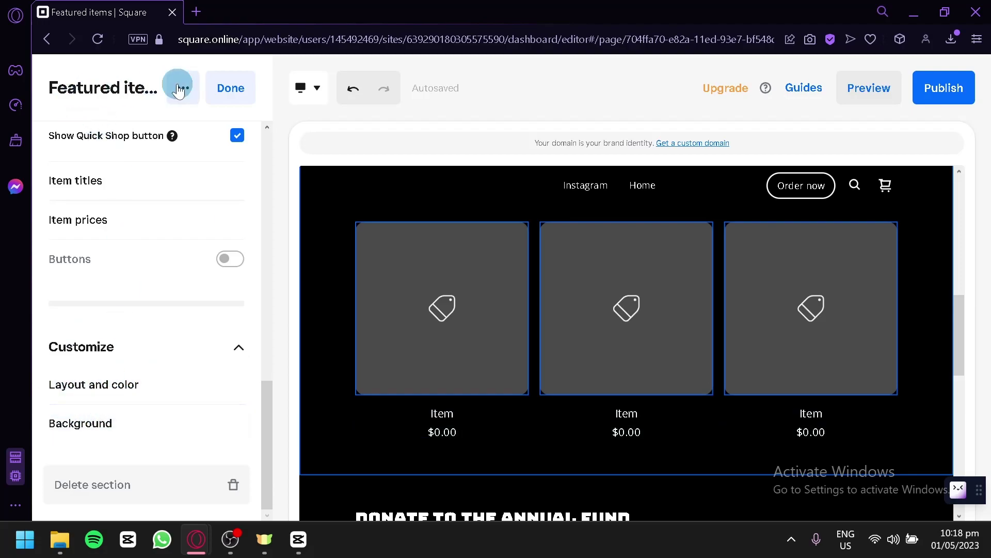
pyautogui.click(251, 91)
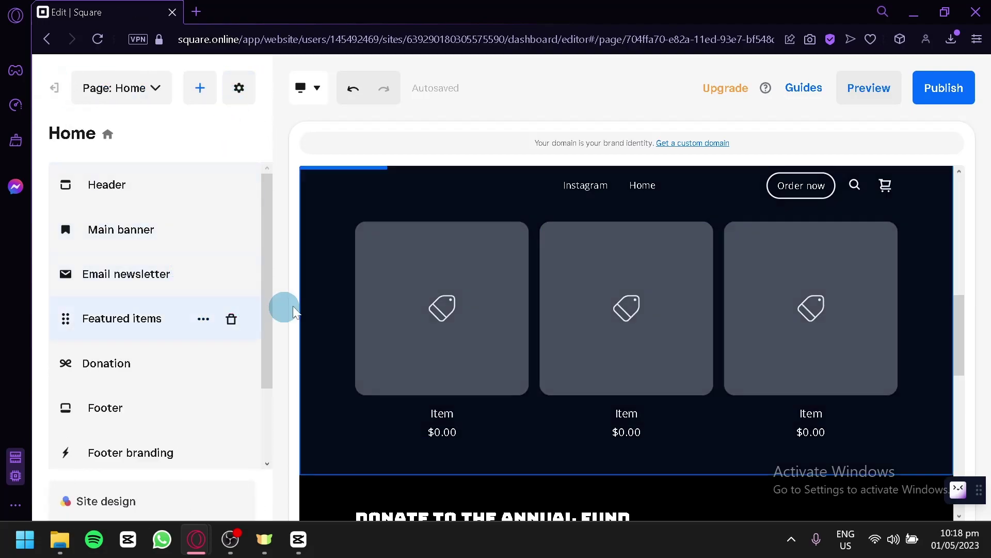
# - Change the site style to the dark design with green buttons and the squirrel photo, applying it over the current customizations
pyautogui.scroll(-5, 602, 200)
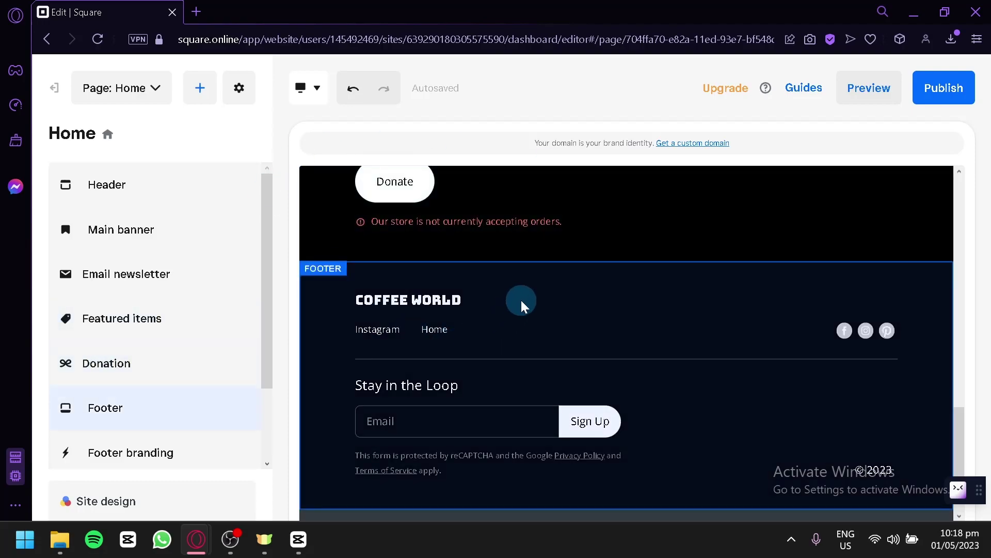
pyautogui.scroll(-2, 475, 299)
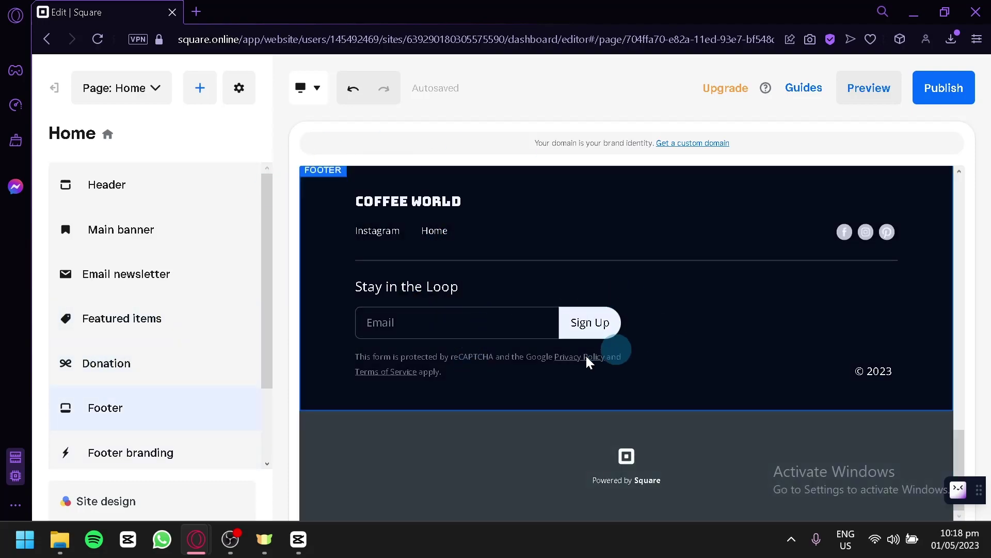
pyautogui.click(124, 481)
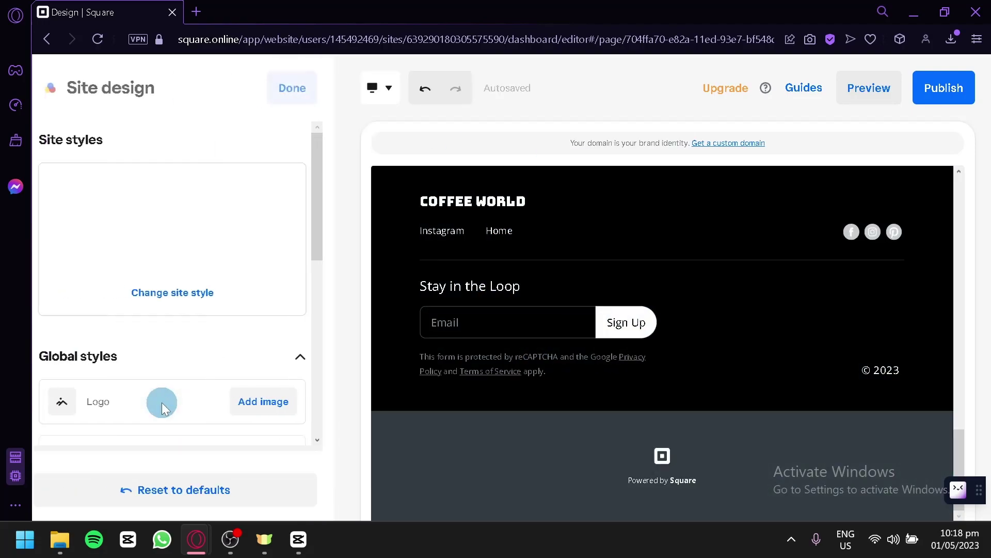
pyautogui.click(196, 308)
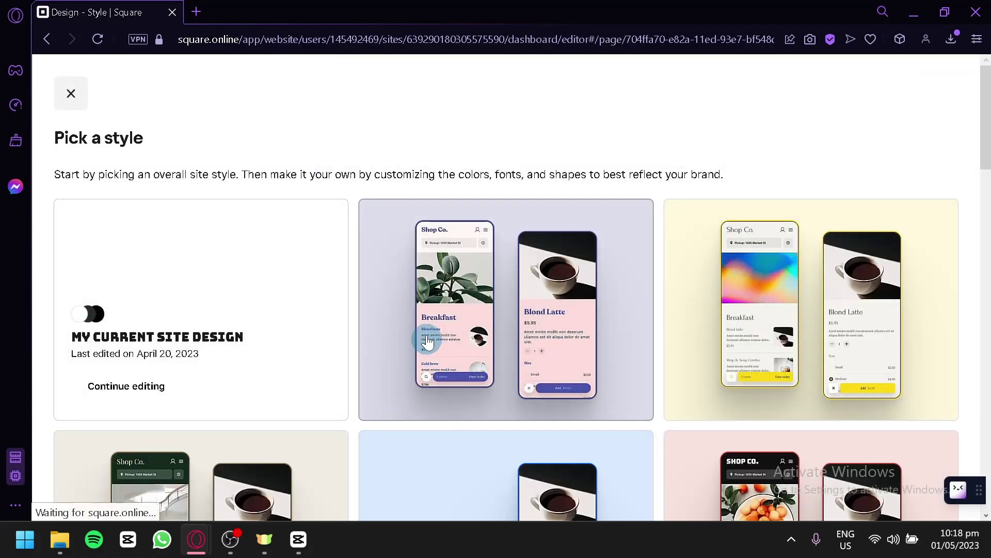
pyautogui.scroll(-10, 429, 347)
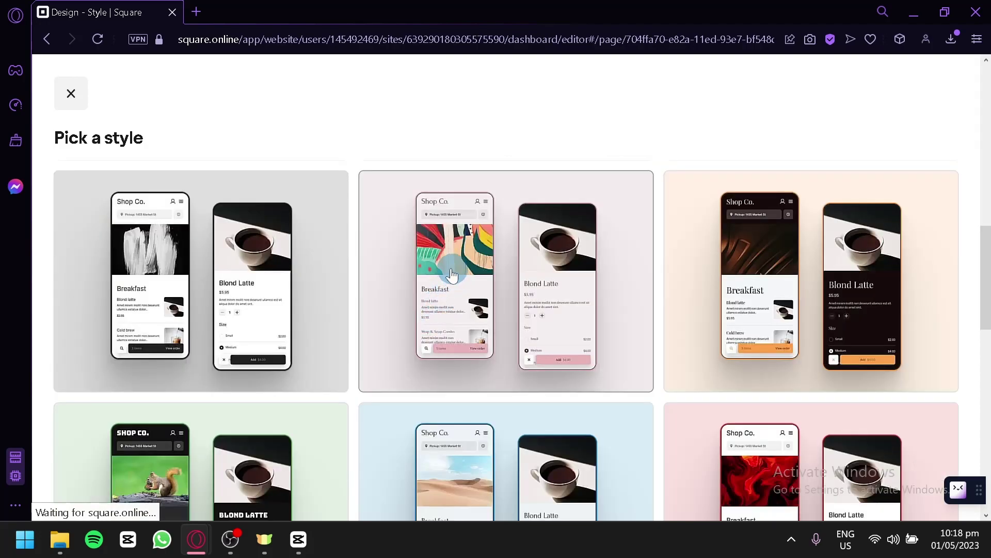
pyautogui.scroll(-12, 454, 276)
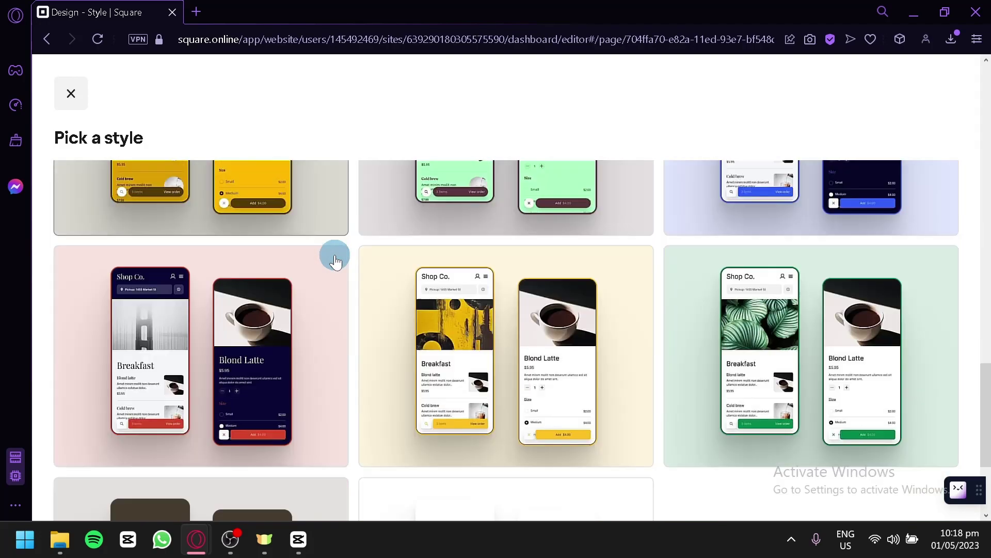
pyautogui.scroll(-3, 334, 258)
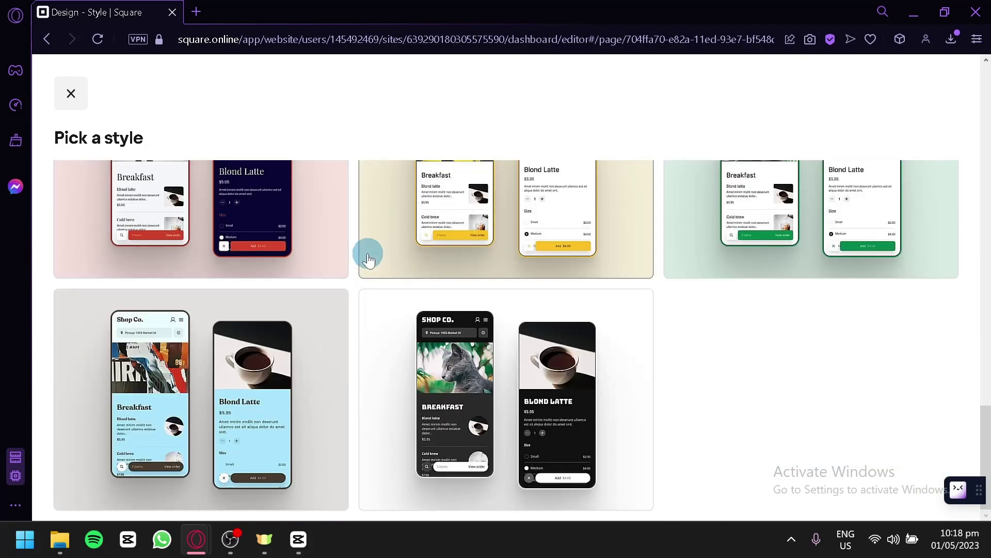
pyautogui.scroll(4, 368, 258)
pyautogui.scroll(5, 368, 258)
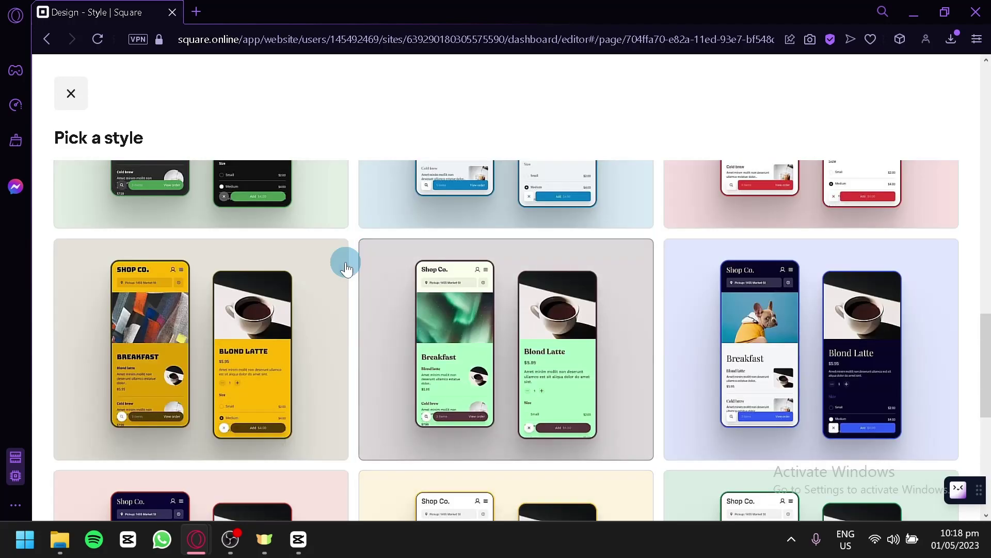
pyautogui.scroll(3, 305, 283)
pyautogui.scroll(-3, 305, 282)
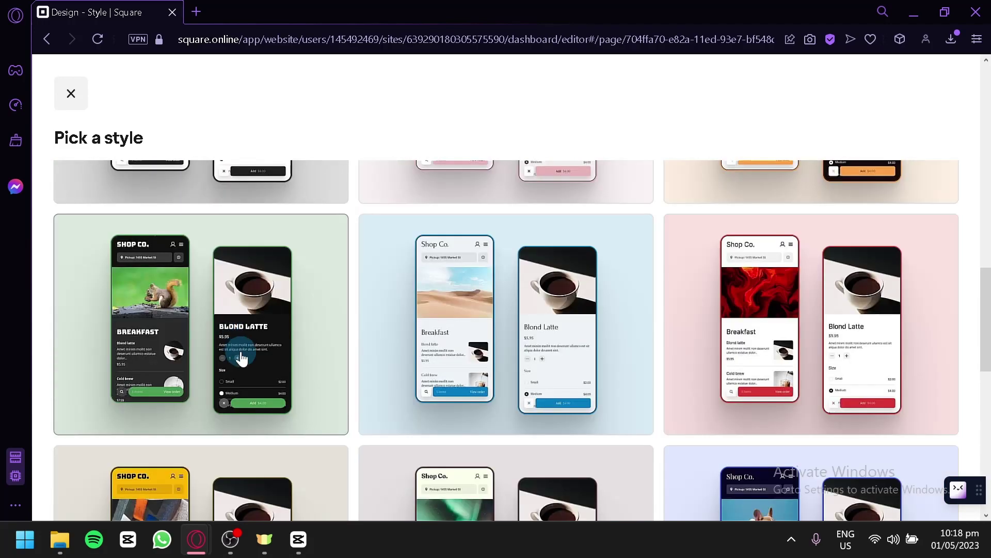
pyautogui.click(241, 351)
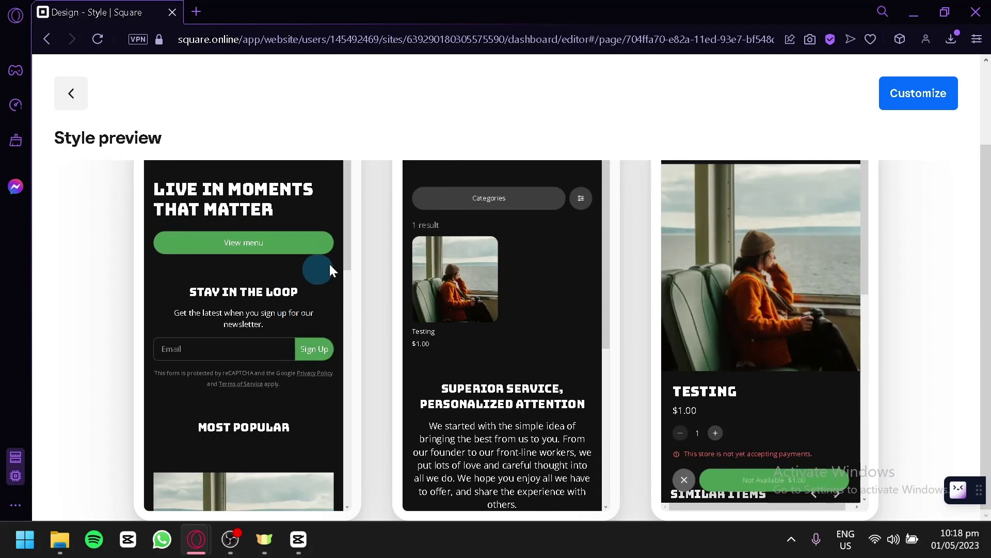
pyautogui.scroll(-3, 689, 346)
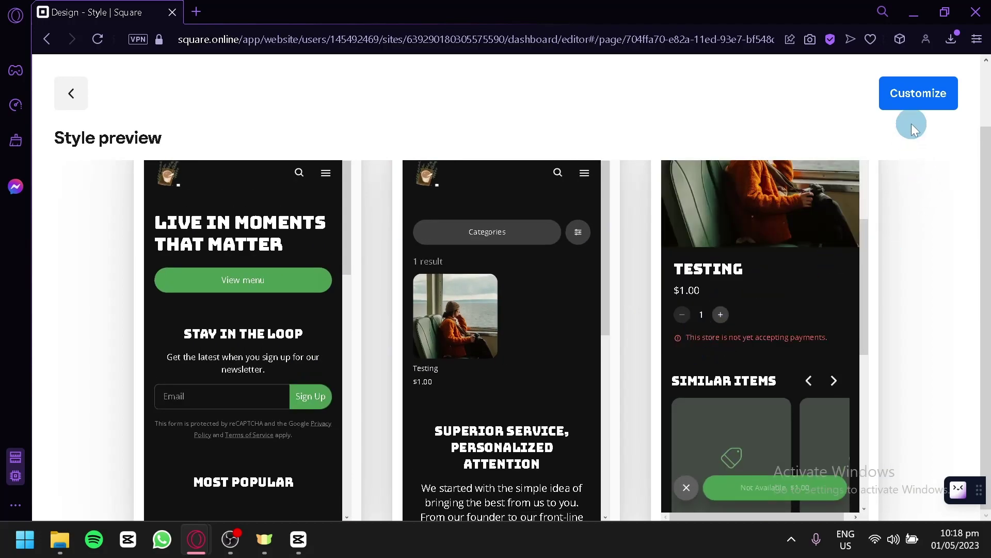
pyautogui.click(928, 93)
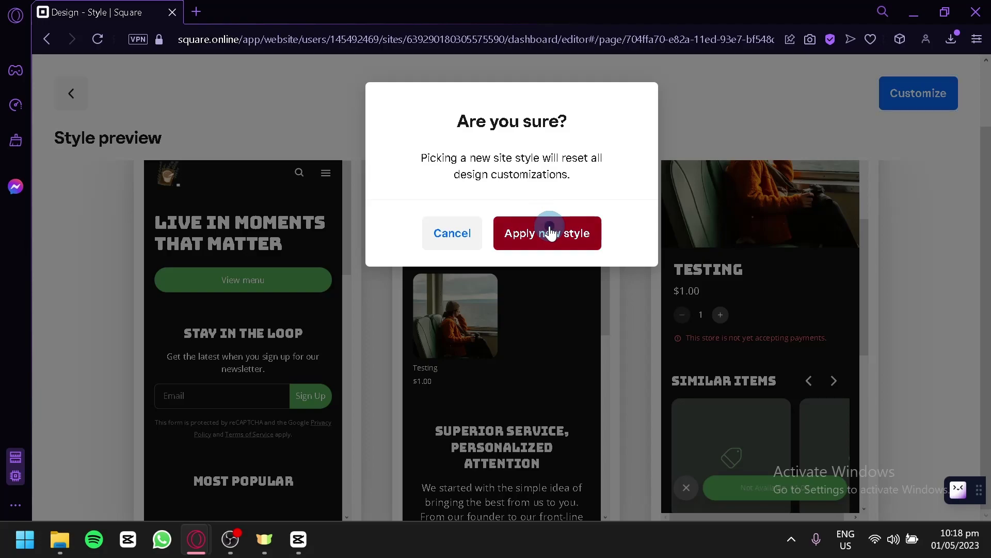
pyautogui.click(550, 233)
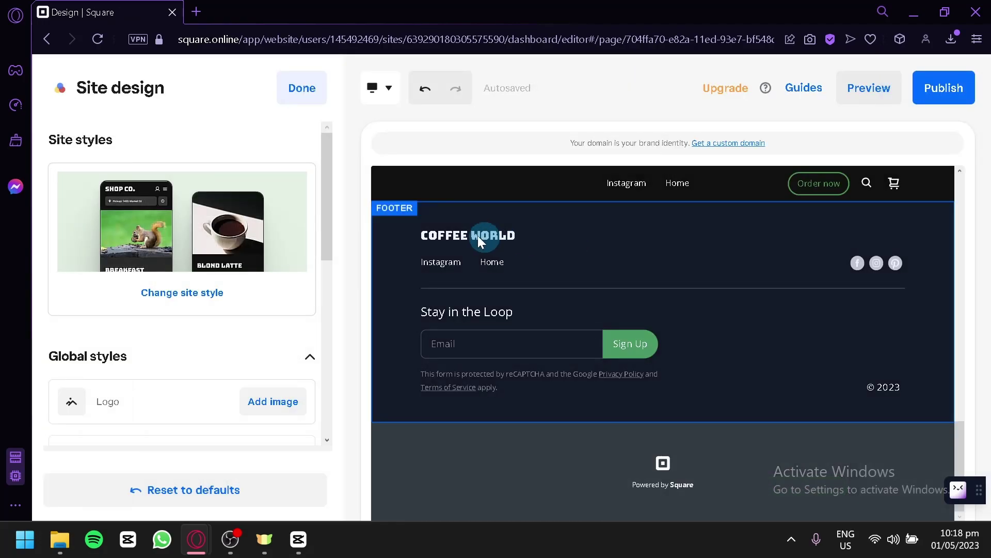
# - Review the restyled Home page and the global styles and site elements options, and close Site design
pyautogui.scroll(15, 637, 314)
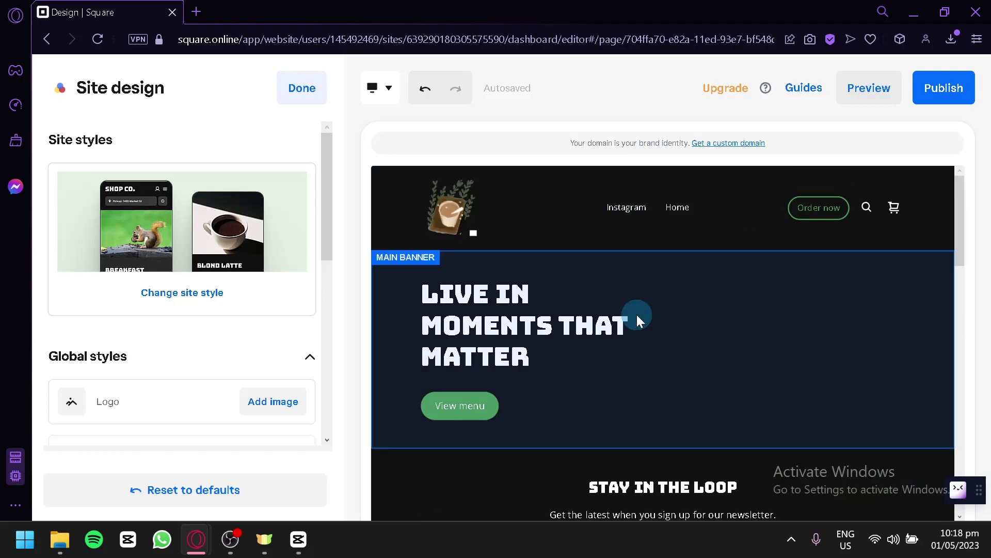
pyautogui.scroll(-4, 278, 287)
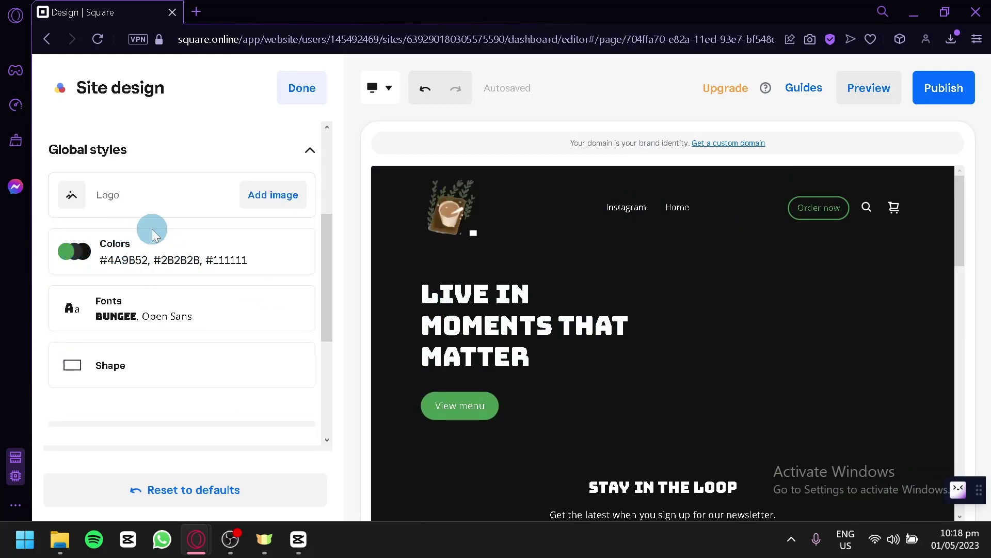
pyautogui.scroll(-2, 139, 305)
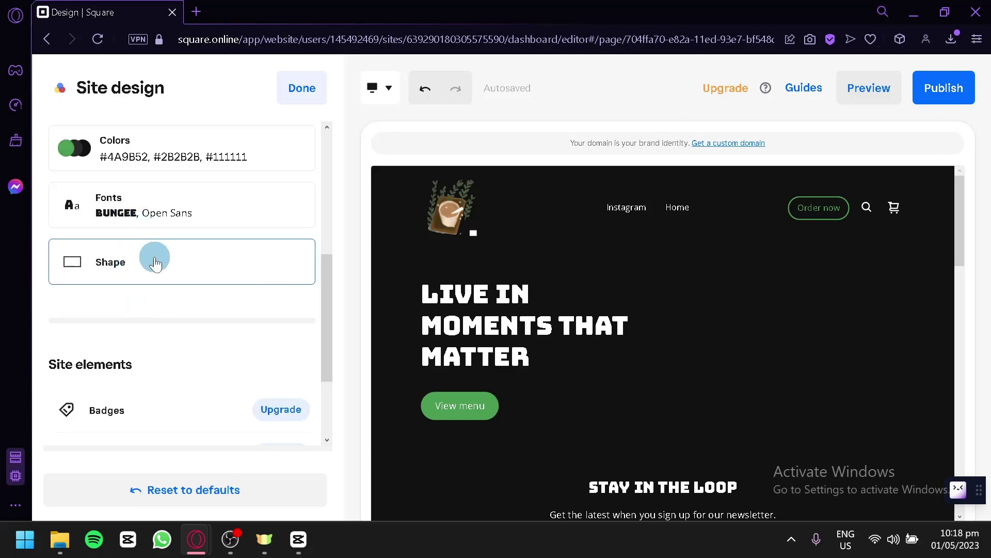
pyautogui.scroll(-3, 153, 263)
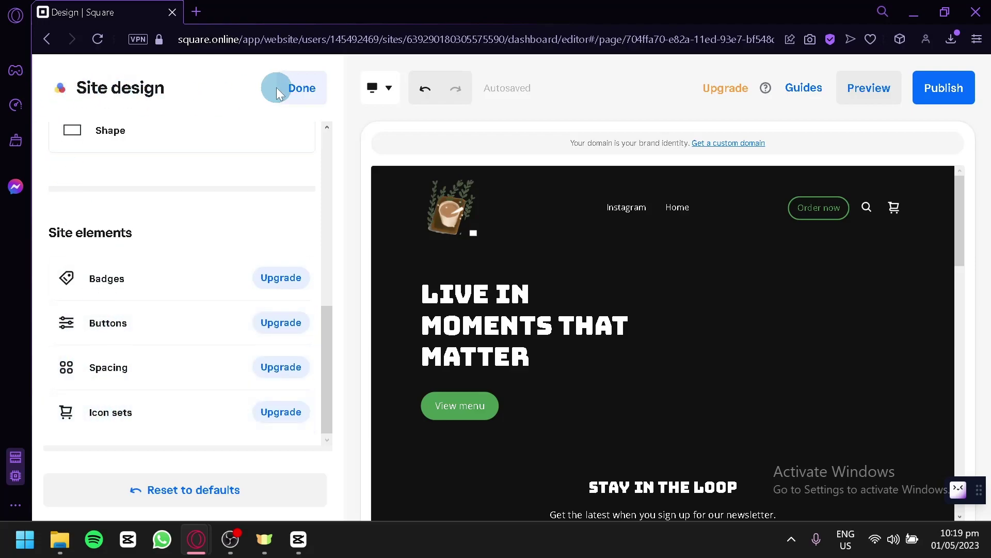
pyautogui.click(298, 91)
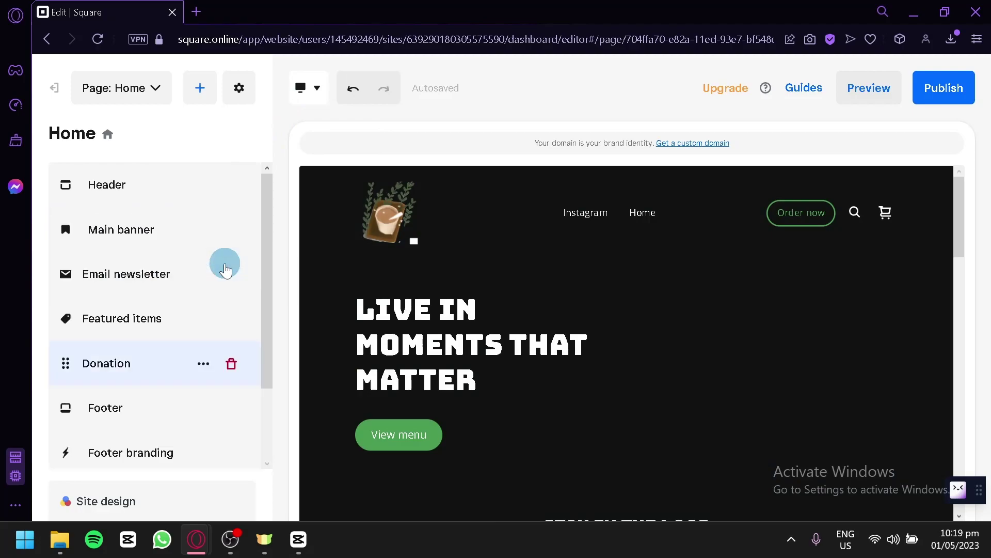
# - Preview the Home page in the Mobile view and look through its sections
pyautogui.click(310, 88)
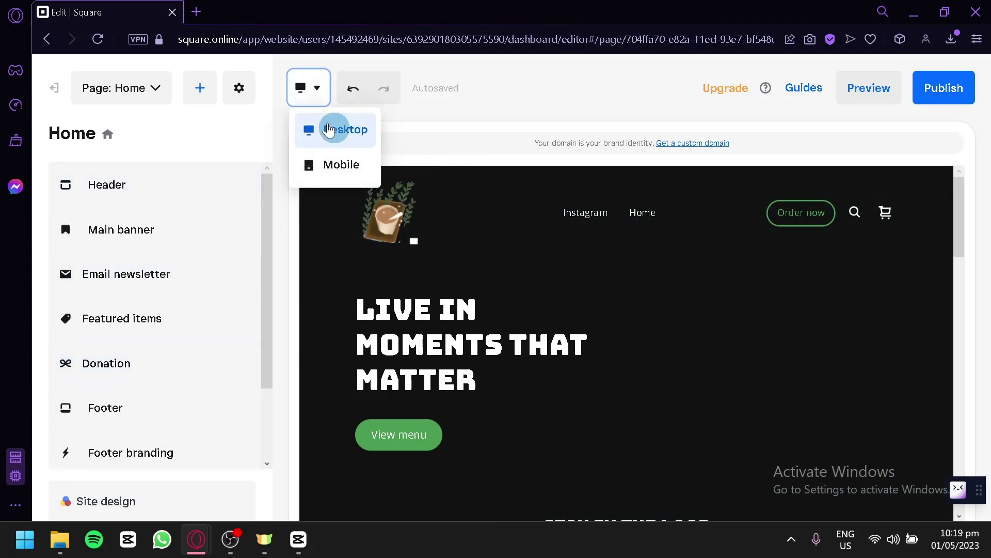
pyautogui.click(347, 163)
pyautogui.scroll(-6, 577, 200)
pyautogui.scroll(6, 709, 242)
pyautogui.scroll(-7, 687, 294)
pyautogui.scroll(-5, 675, 300)
pyautogui.scroll(10, 674, 301)
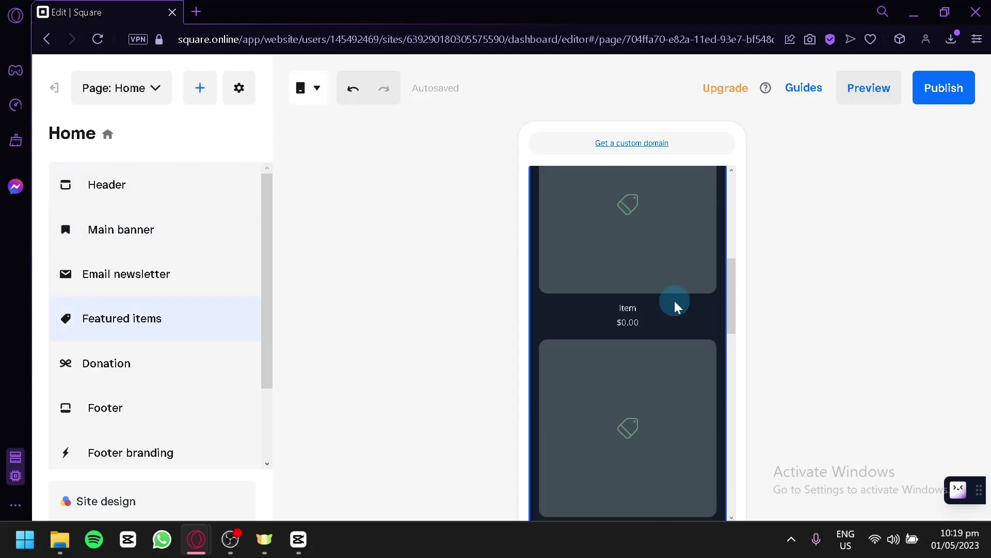
pyautogui.scroll(-6, 674, 300)
pyautogui.scroll(4, 674, 301)
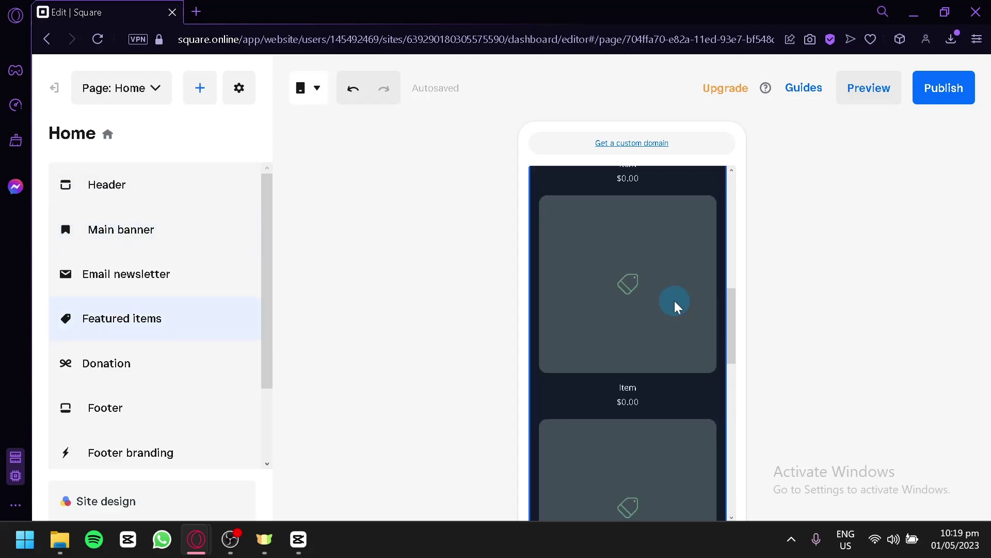
# - Return the page preview to the Desktop view and look over the Home page from the banner to the featured items
pyautogui.click(302, 85)
pyautogui.click(317, 122)
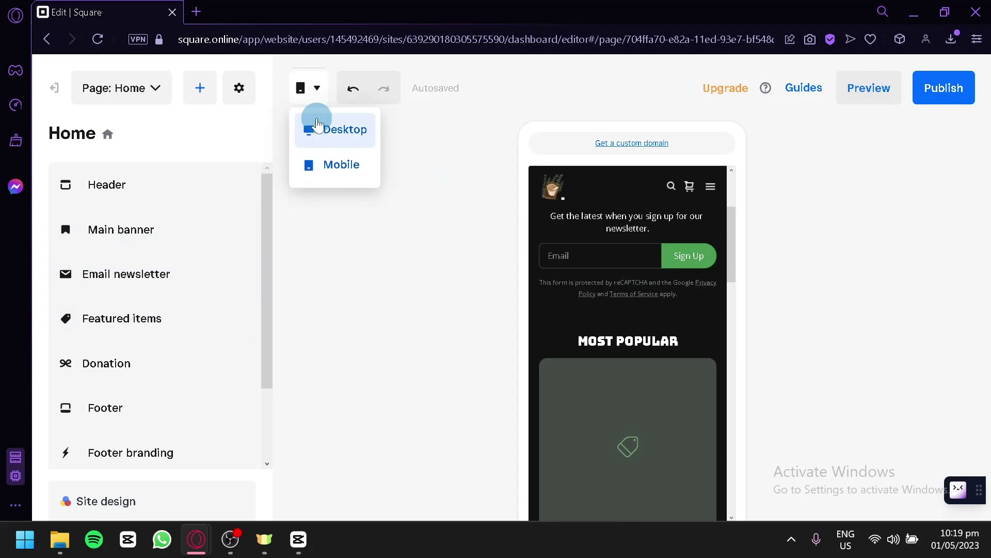
pyautogui.scroll(-5, 626, 265)
pyautogui.scroll(8, 635, 265)
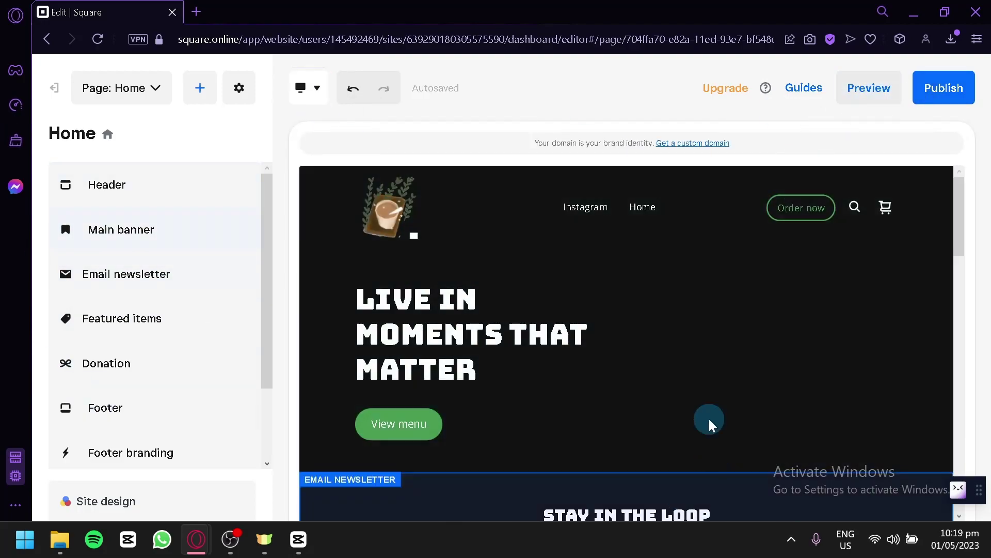
pyautogui.scroll(-5, 697, 299)
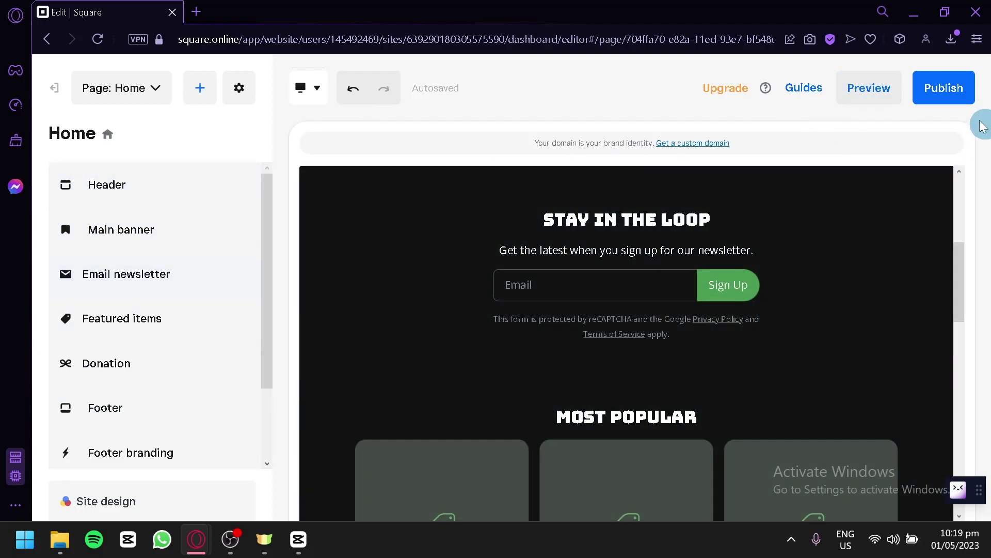
# - Publish the Coffee World site and open its published address
pyautogui.click(928, 97)
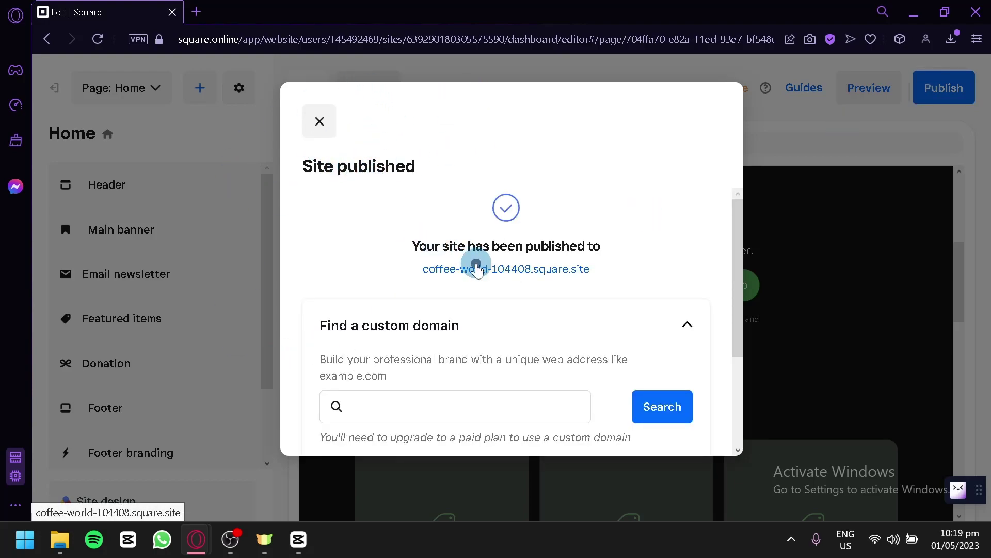
pyautogui.click(474, 267)
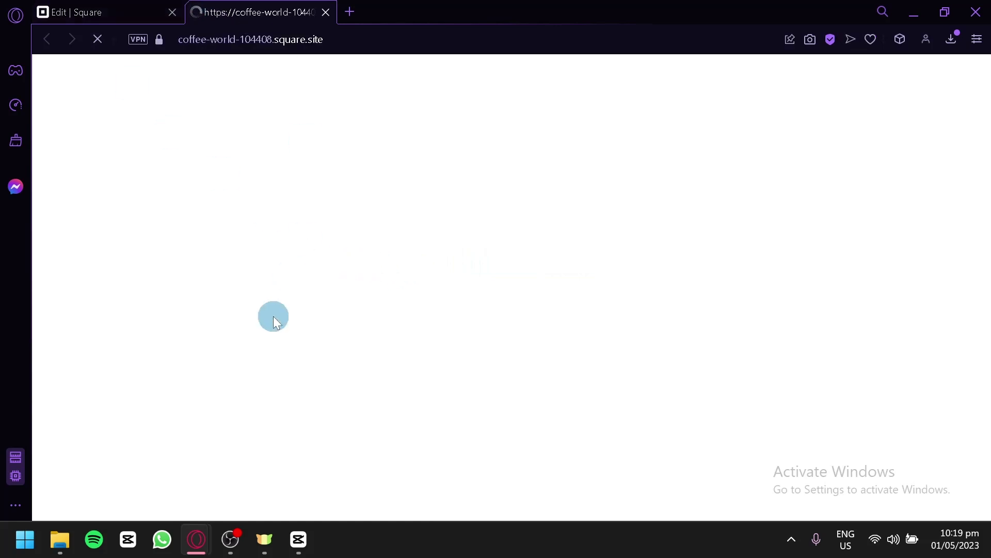
pyautogui.click(80, 11)
pyautogui.click(214, 7)
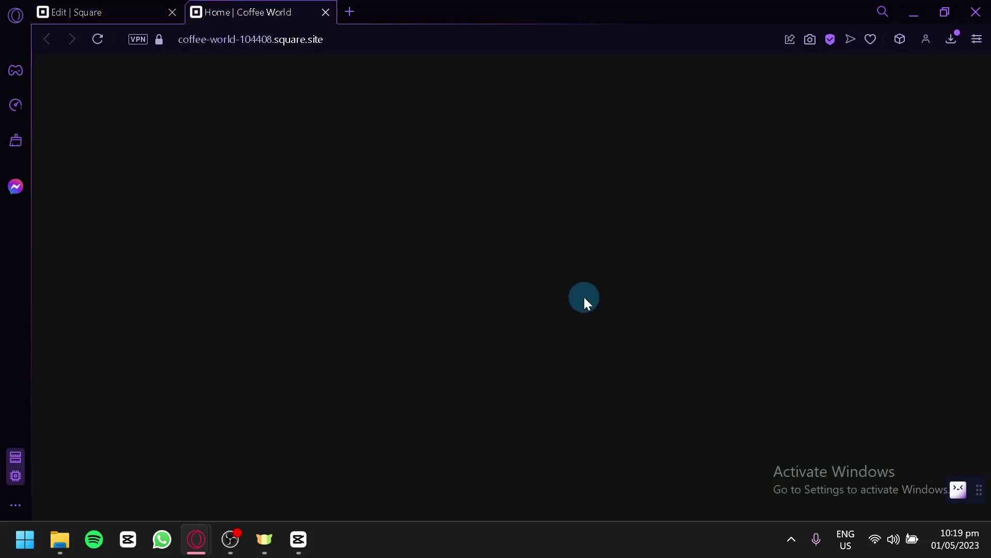
# - Look through the live Home page and open the Testing item from the Most Popular section
pyautogui.scroll(-10, 609, 278)
pyautogui.scroll(12, 428, 284)
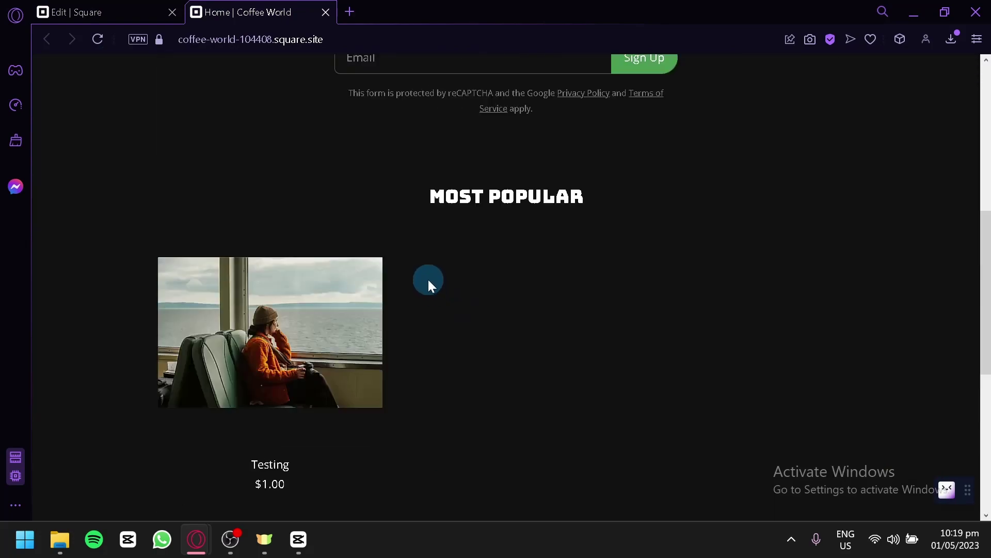
pyautogui.scroll(-10, 382, 256)
pyautogui.moveTo(231, 249)
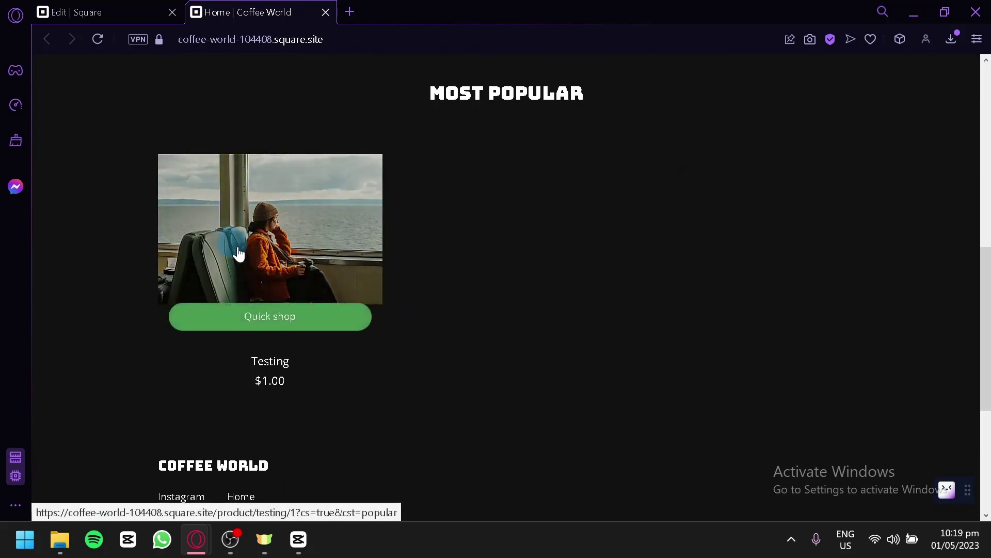
pyautogui.click(292, 233)
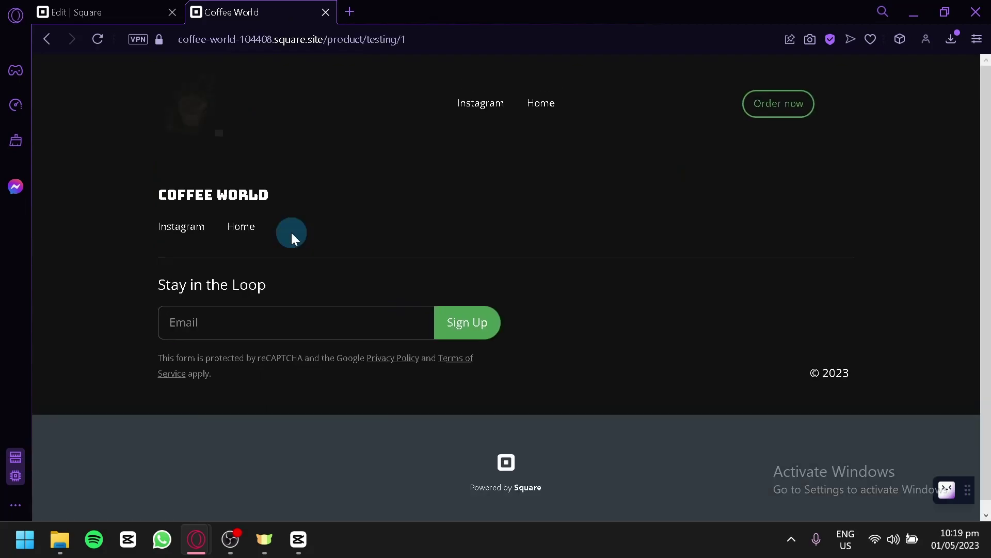
# - Look over the live product page of the Testing item, including its image, price and quantity options
pyautogui.scroll(-4, 398, 209)
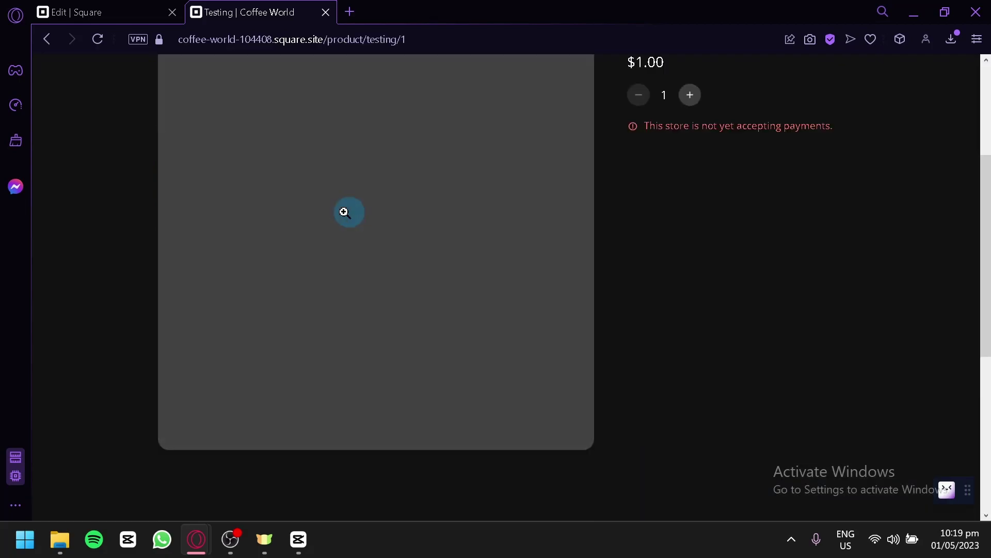
pyautogui.scroll(4, 516, 232)
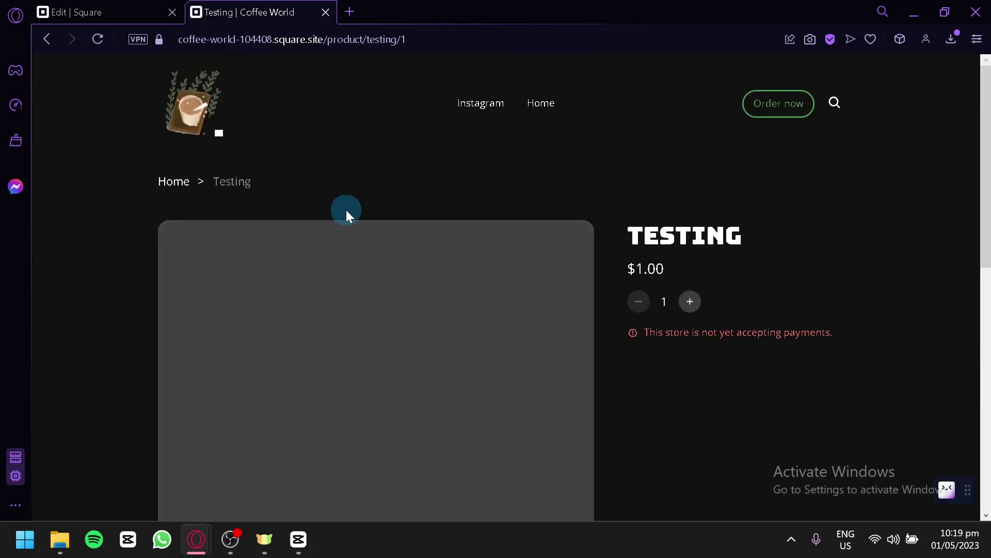
pyautogui.scroll(-10, 377, 212)
pyautogui.scroll(10, 444, 222)
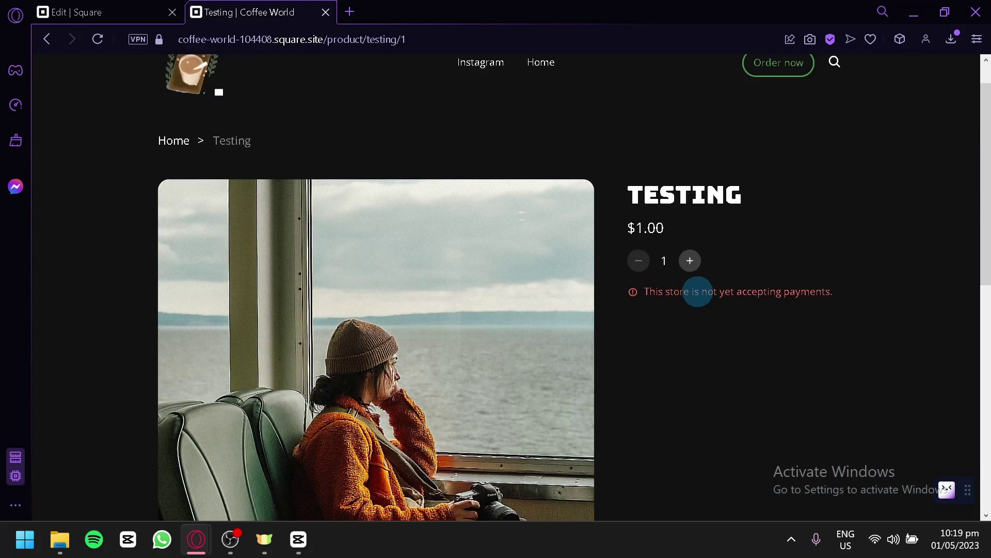
# - Return to the Coffee World site editor and exit it to the Square Online overview dashboard
pyautogui.click(140, 8)
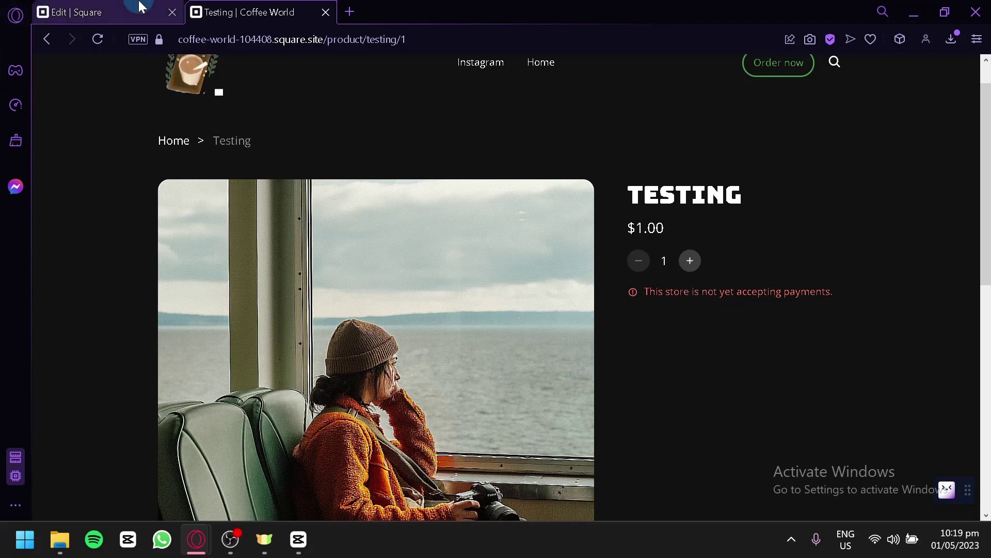
pyautogui.click(80, 10)
pyautogui.click(320, 110)
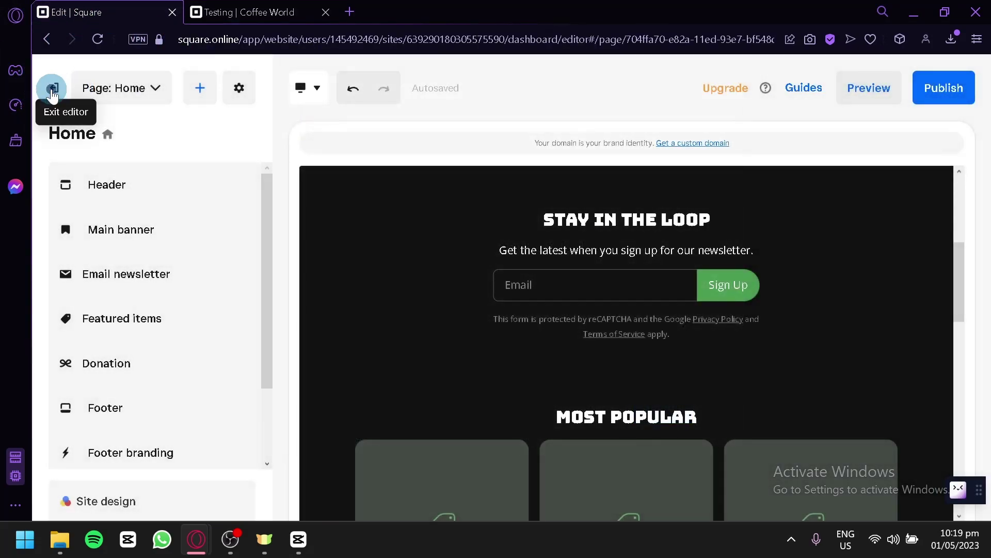
pyautogui.click(53, 89)
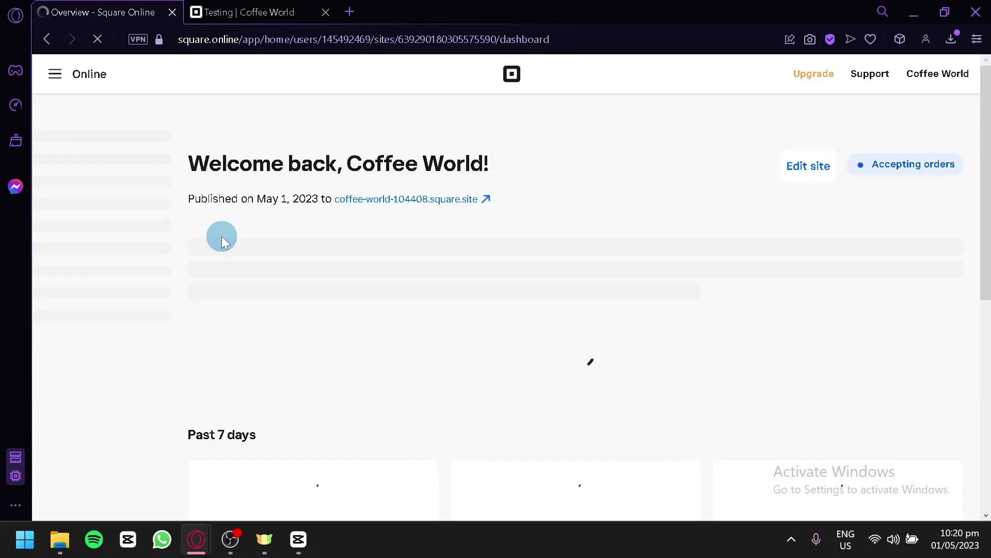
# - Expand the dashboard's Website, Items, Fulfillment and Reports groups and look through their options
pyautogui.click(95, 192)
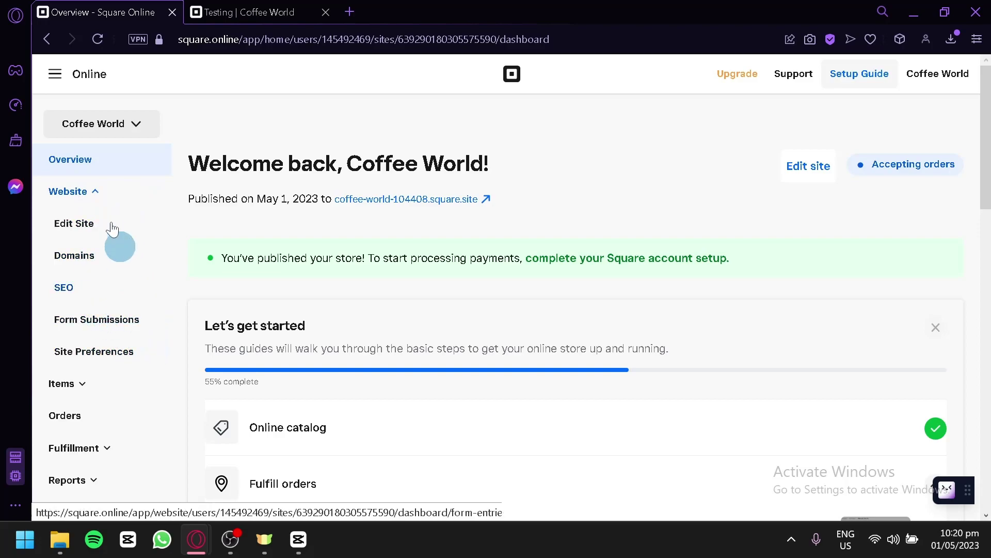
pyautogui.click(80, 395)
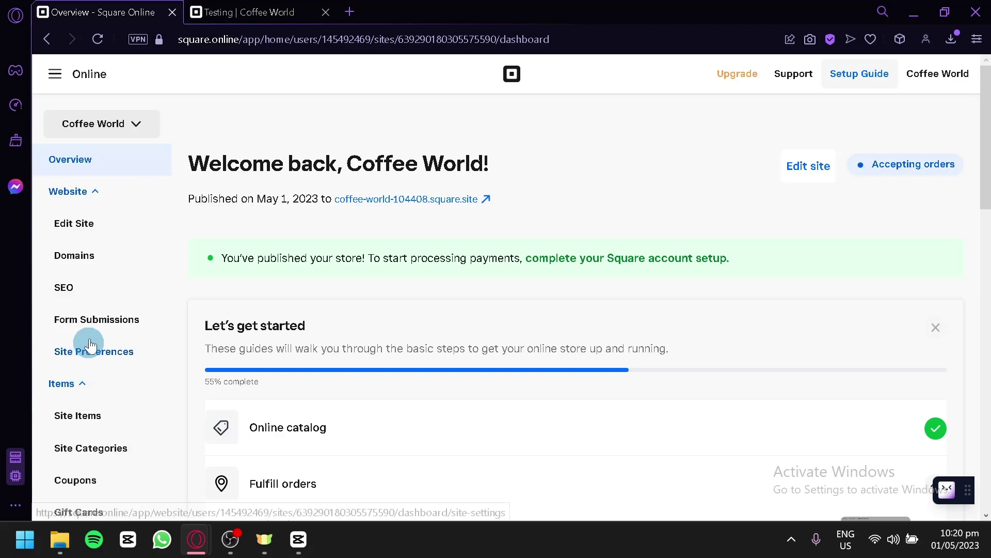
pyautogui.scroll(-4, 62, 349)
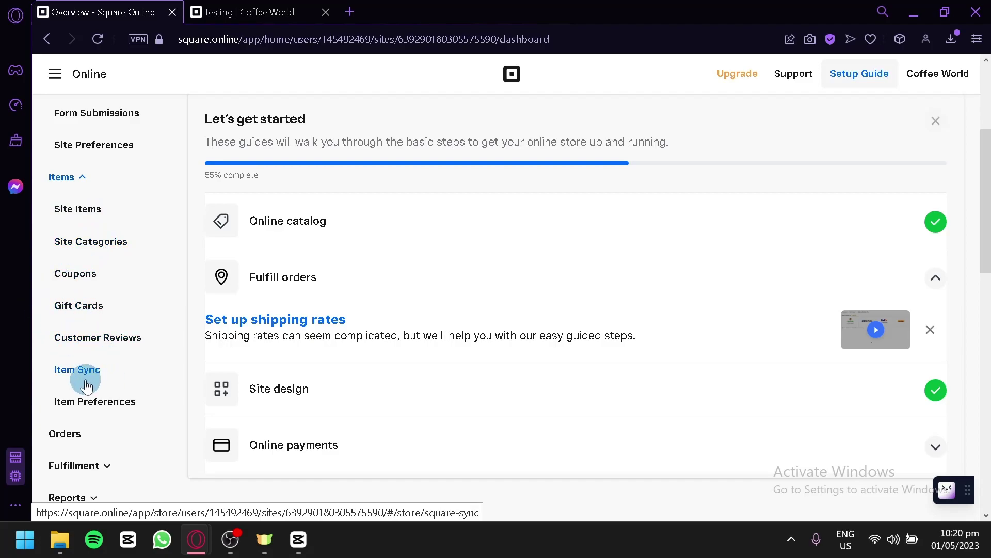
pyautogui.scroll(-2, 110, 397)
pyautogui.click(115, 369)
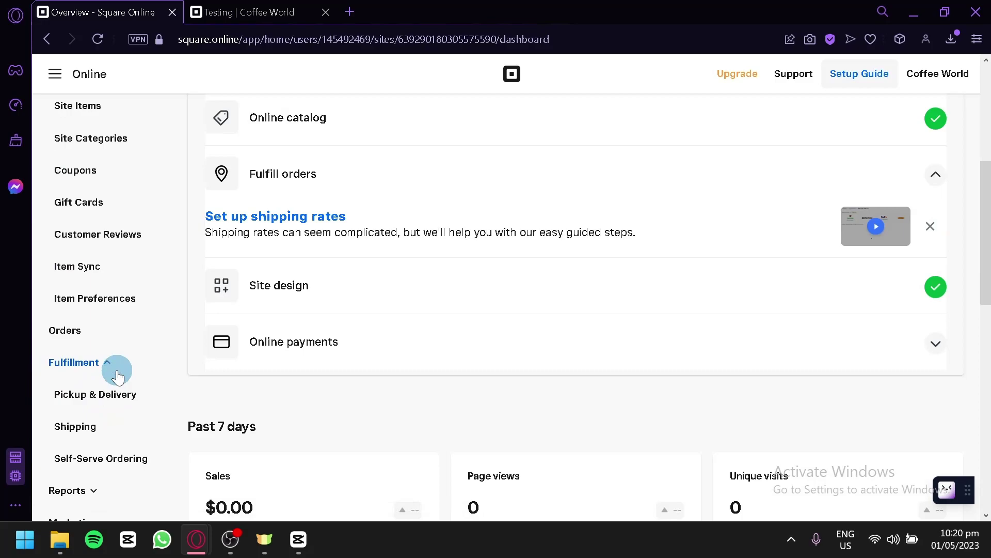
pyautogui.scroll(-2, 104, 270)
pyautogui.click(111, 390)
pyautogui.scroll(-4, 110, 397)
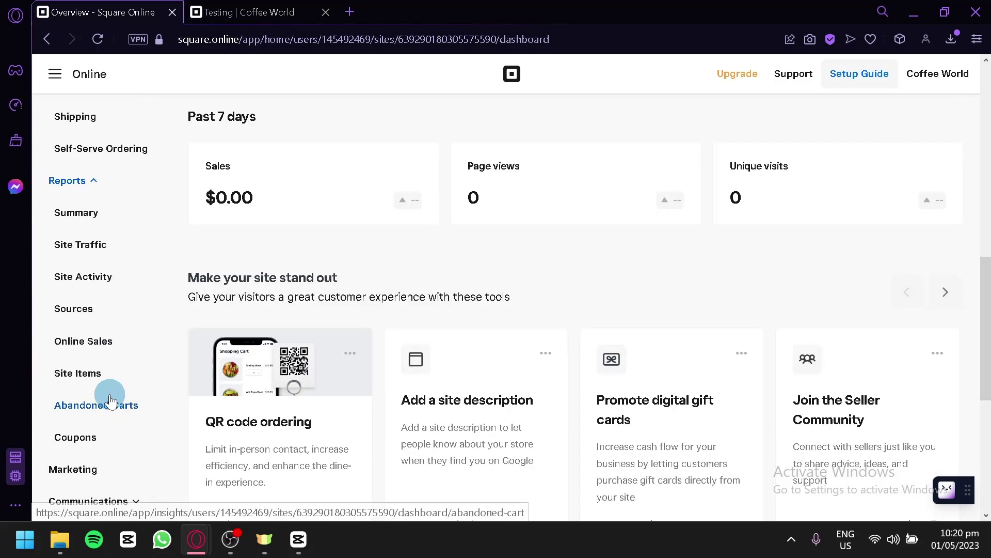
# - Expand the Communications, Sales Channels and Settings groups, look through their options, and return to the getting-started guides on the overview
pyautogui.scroll(-2, 111, 400)
pyautogui.click(114, 395)
pyautogui.scroll(-4, 114, 396)
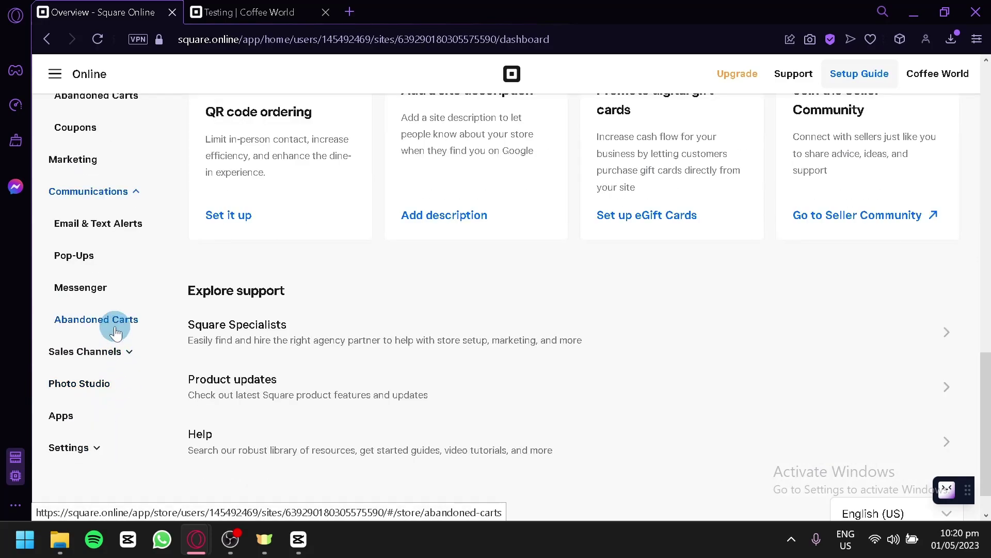
pyautogui.click(128, 351)
pyautogui.scroll(-1, 124, 372)
pyautogui.click(118, 490)
pyautogui.scroll(-4, 100, 413)
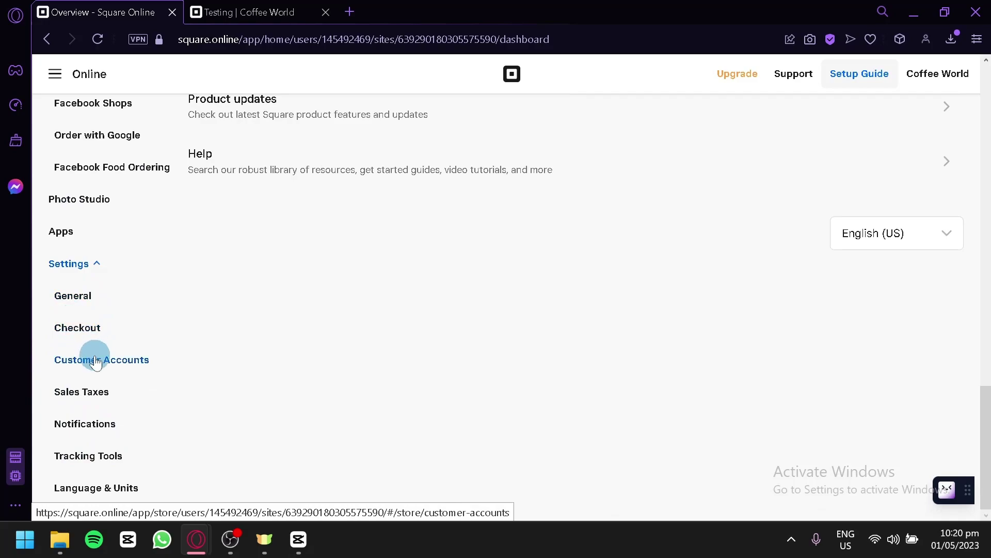
pyautogui.scroll(5, 483, 262)
pyautogui.scroll(10, 483, 262)
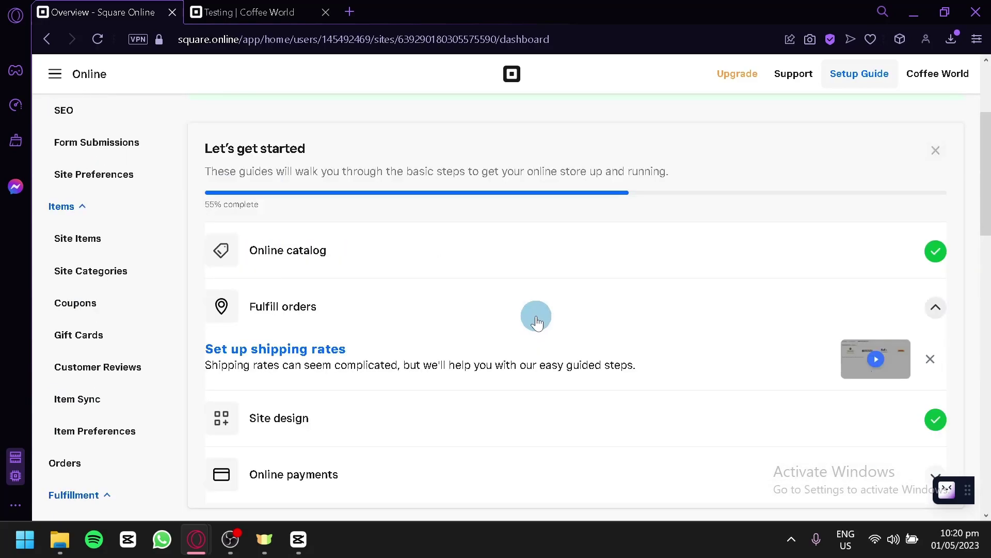